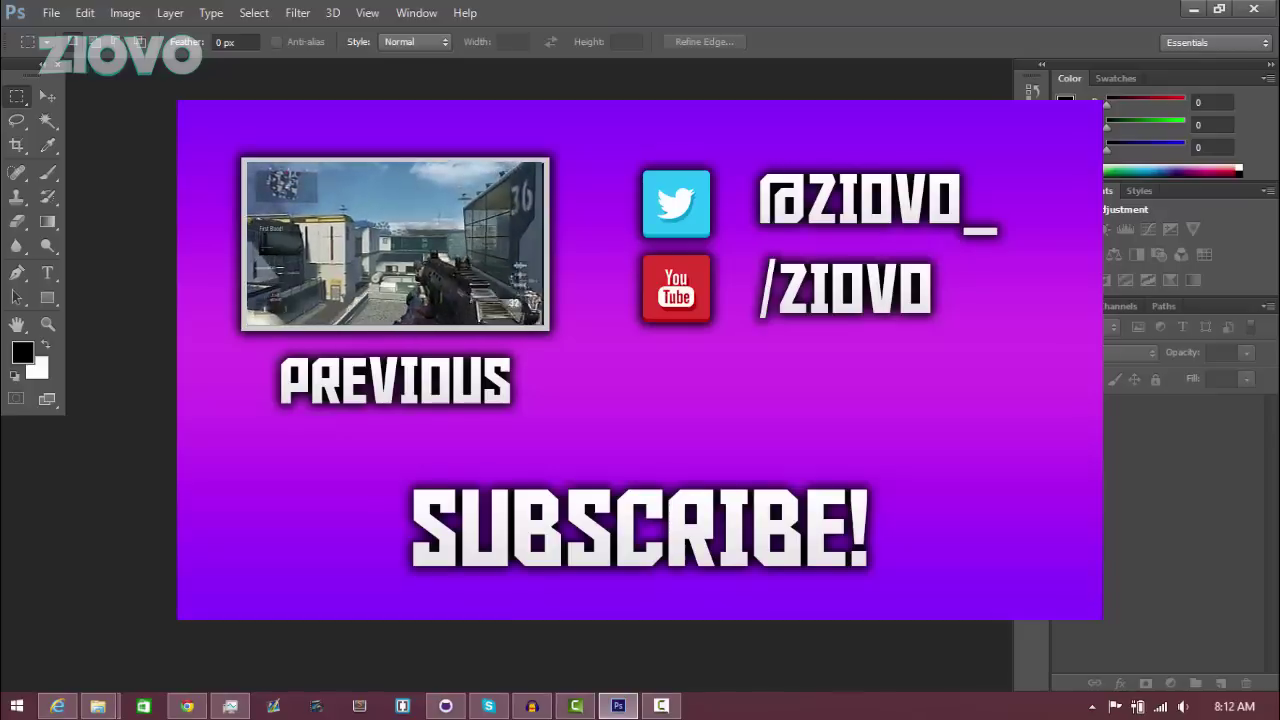
- Start a new blank 1280 × 720 pixel document from the File menu
left_click(52, 11)
left_click(66, 33)
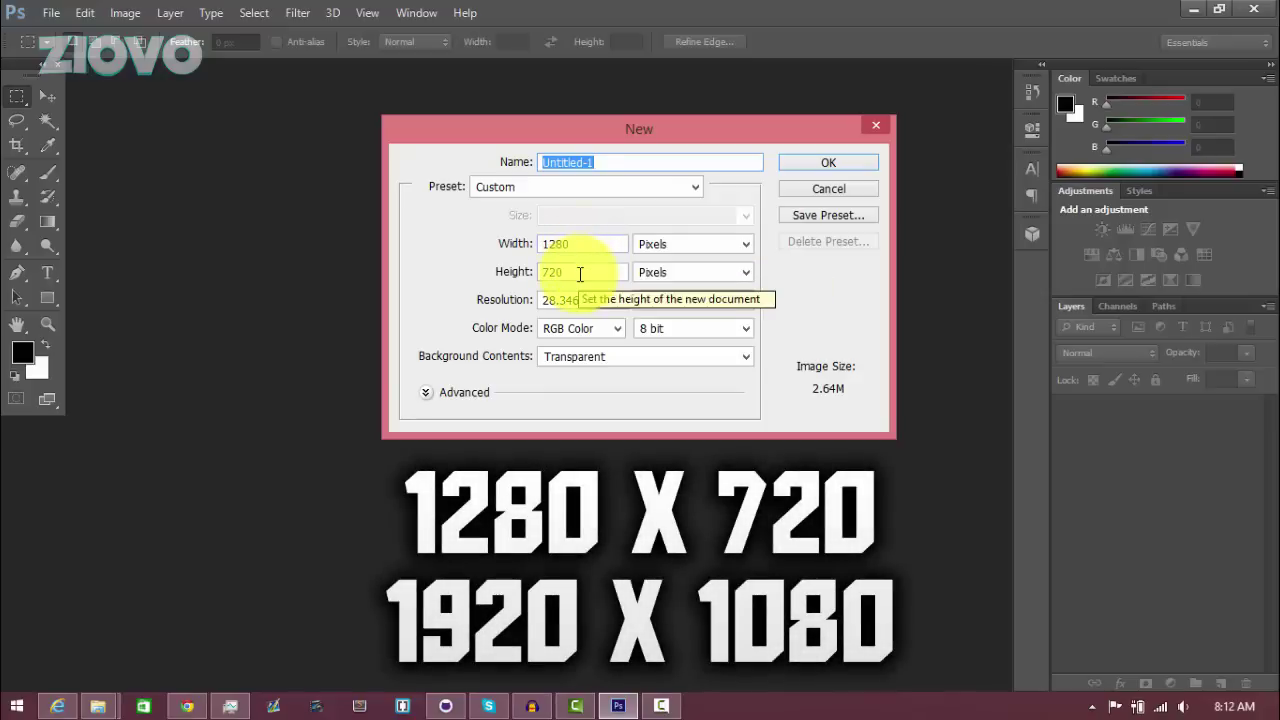
- Set Background Contents to Transparent and create the 1280 × 720 document
left_click(583, 275)
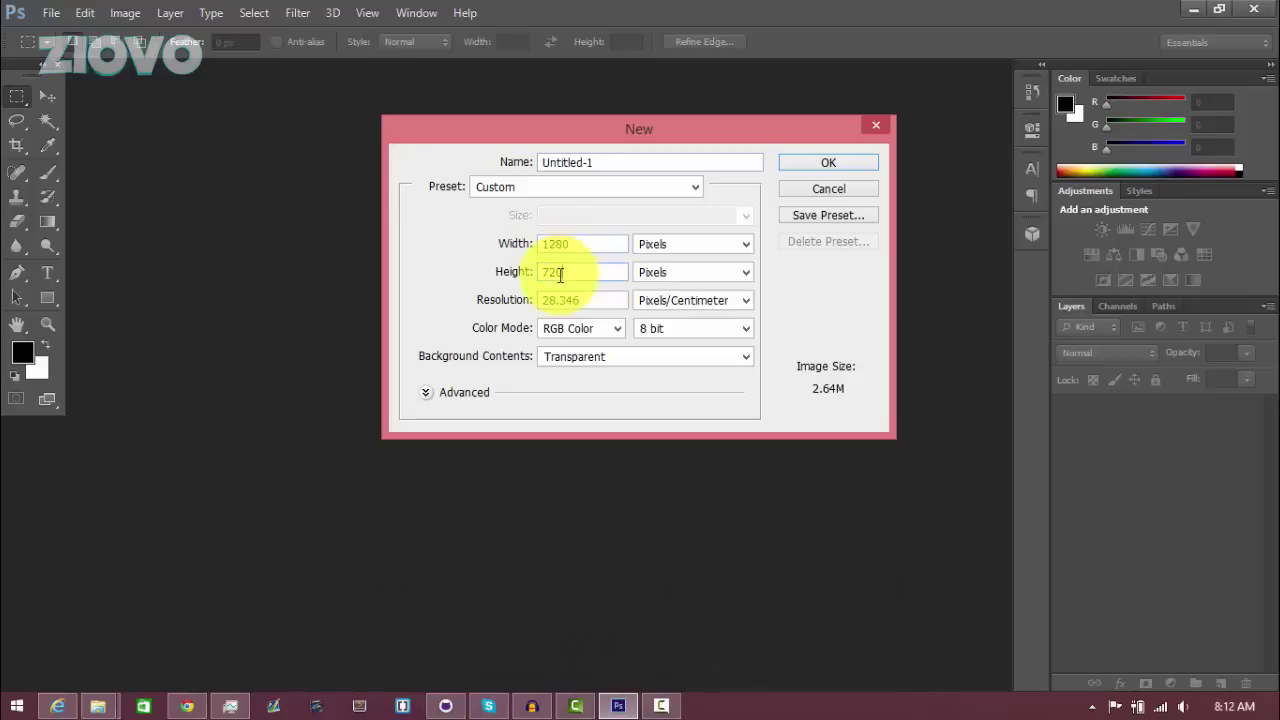
left_click(579, 359)
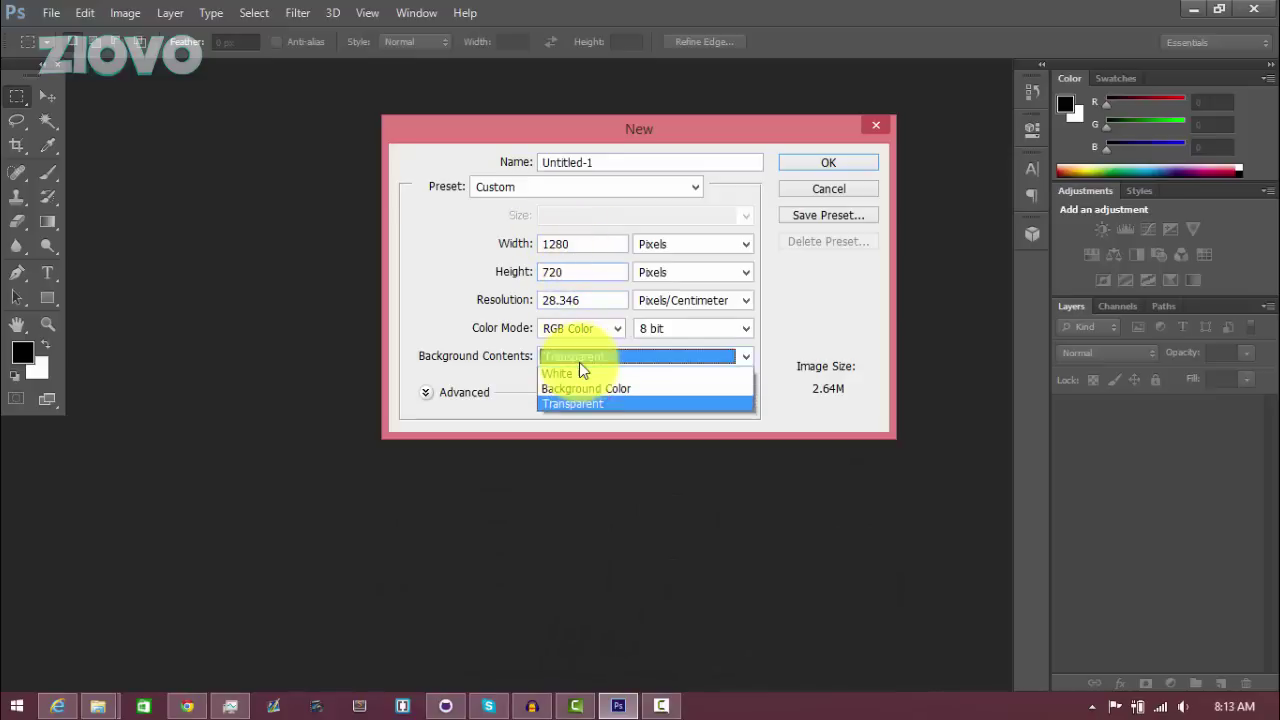
left_click(591, 405)
left_click(860, 163)
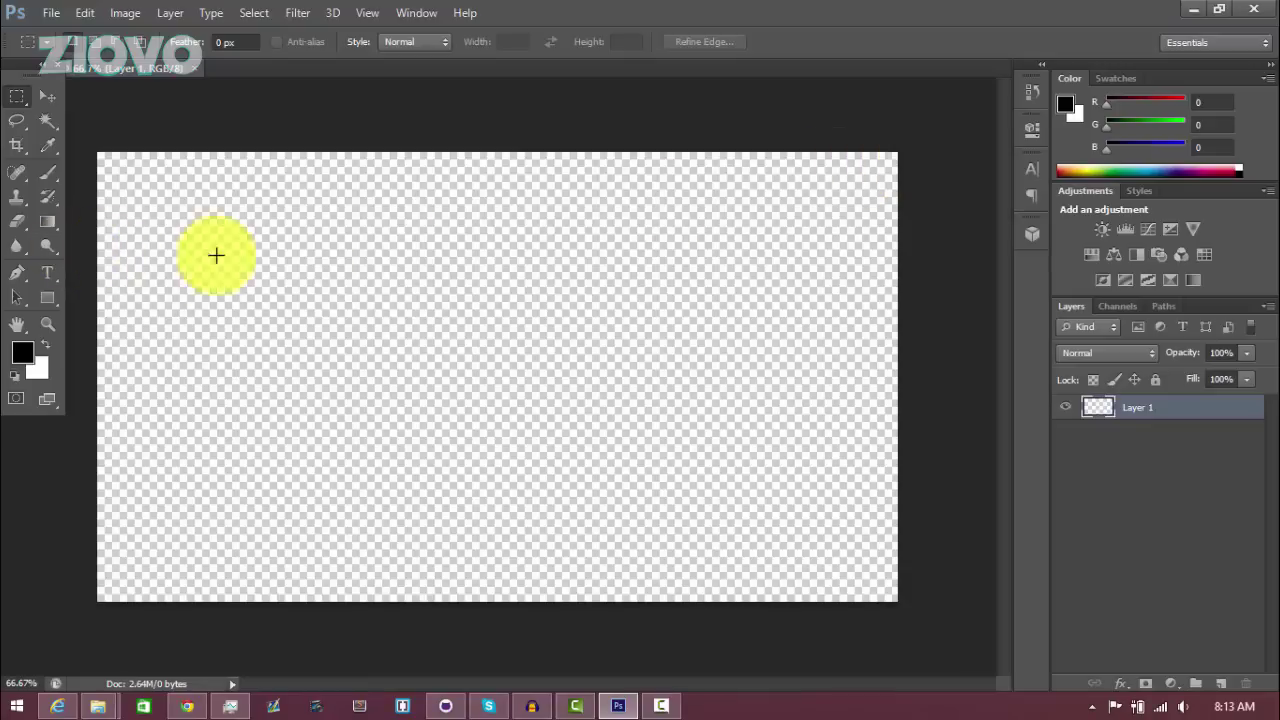
- Draw a rectangle covering the whole canvas and fill it with white
left_click(55, 298)
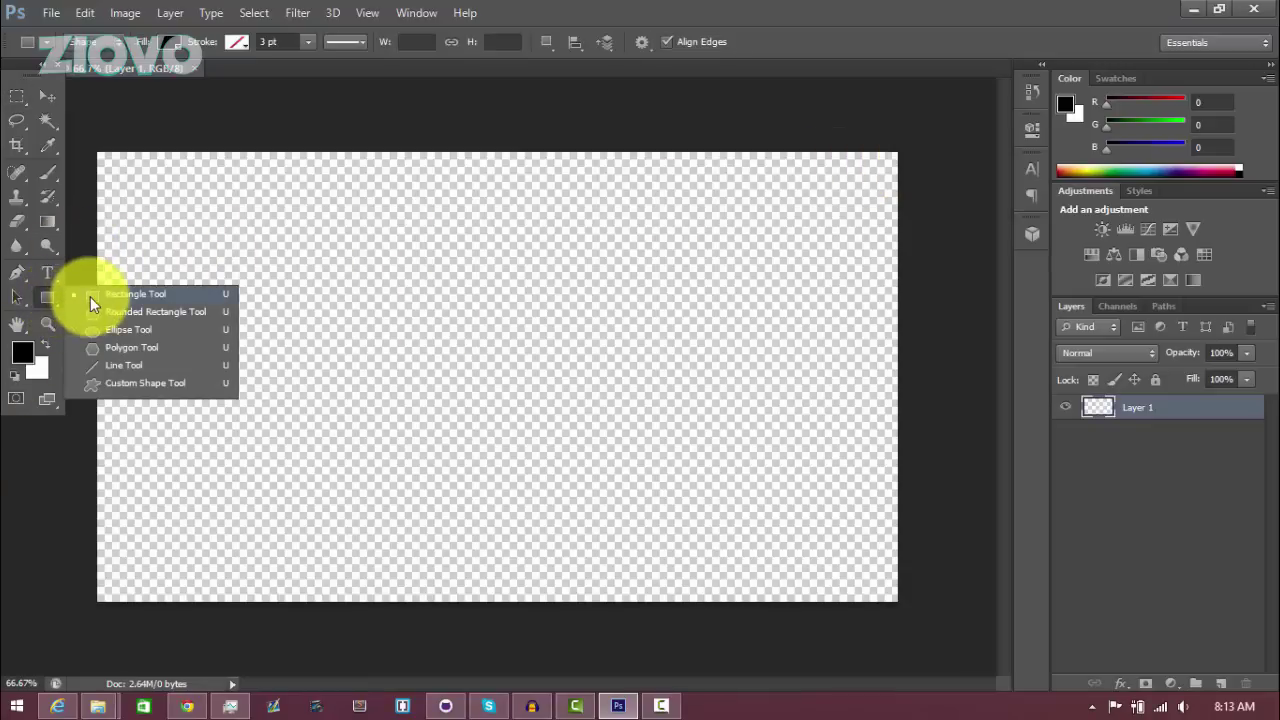
left_click(90, 292)
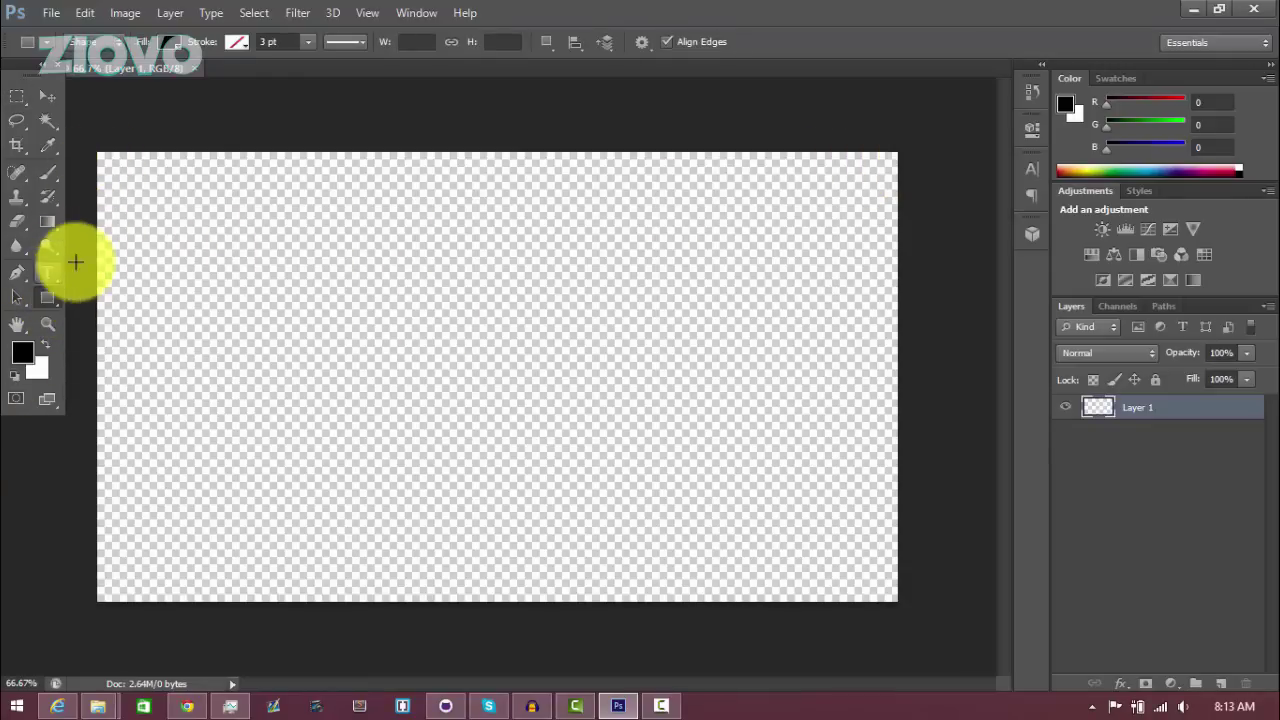
left_click_drag(95, 151, 897, 603)
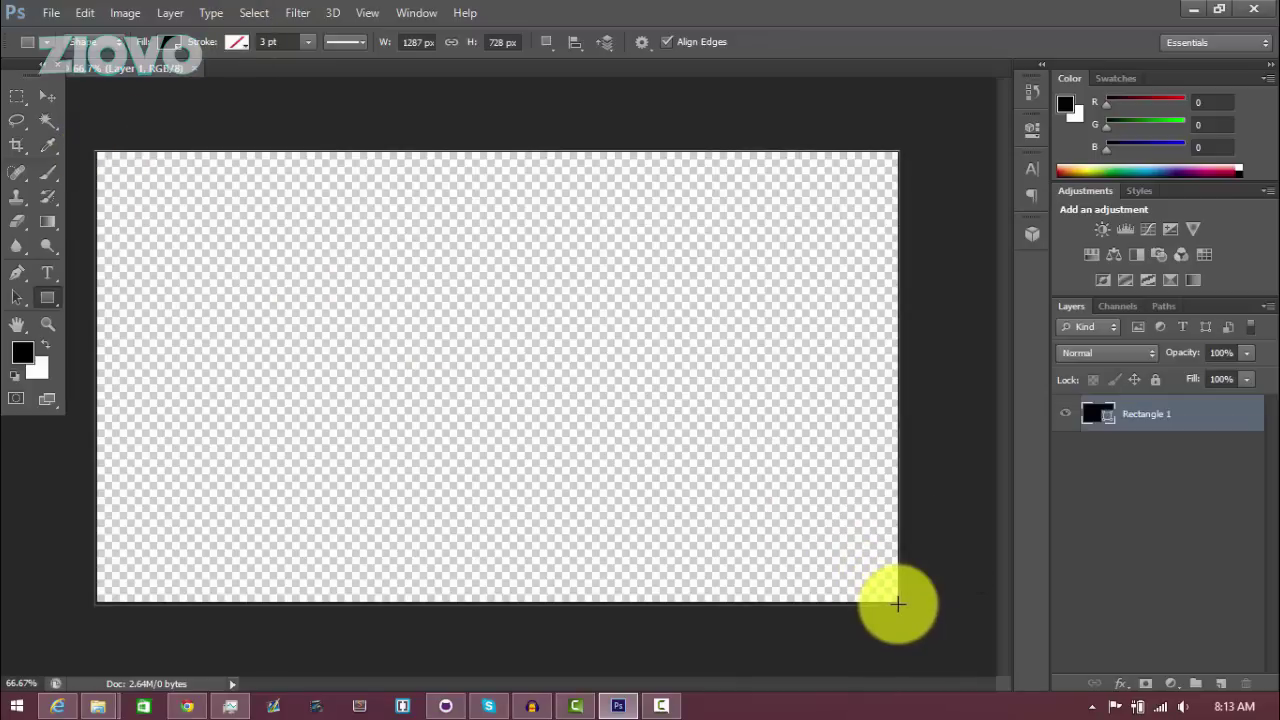
left_click(172, 42)
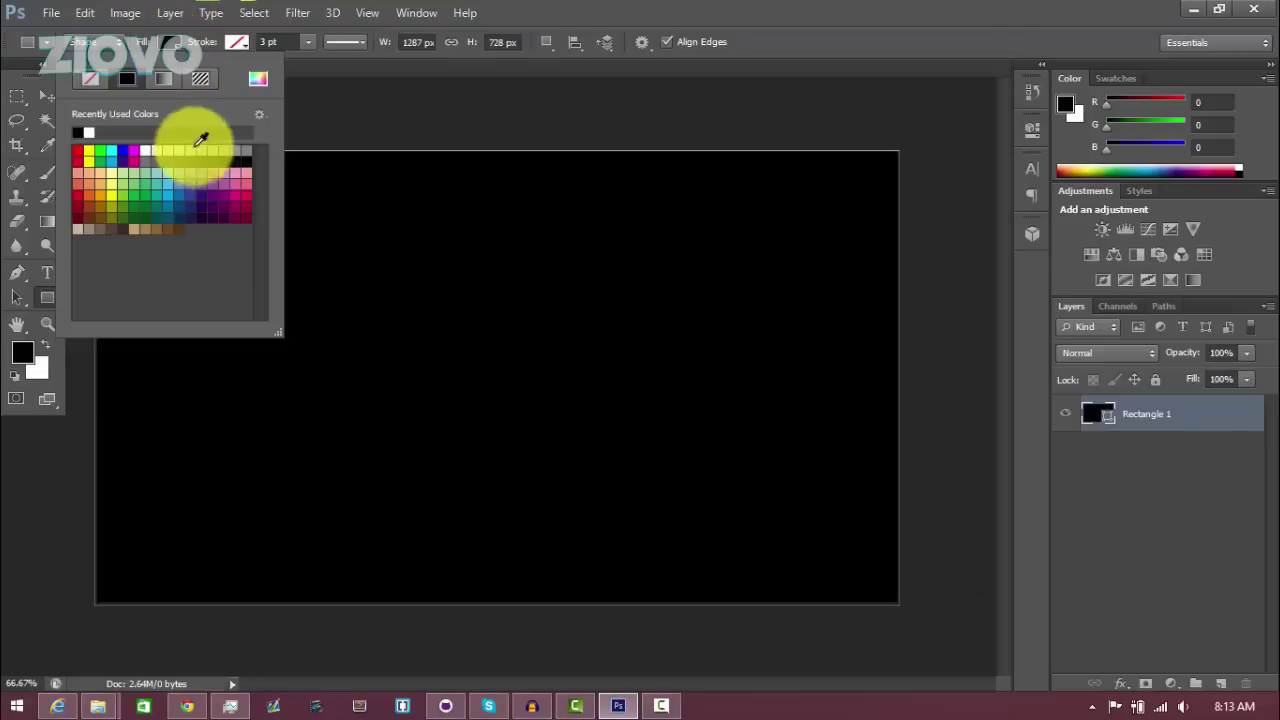
left_click(222, 186)
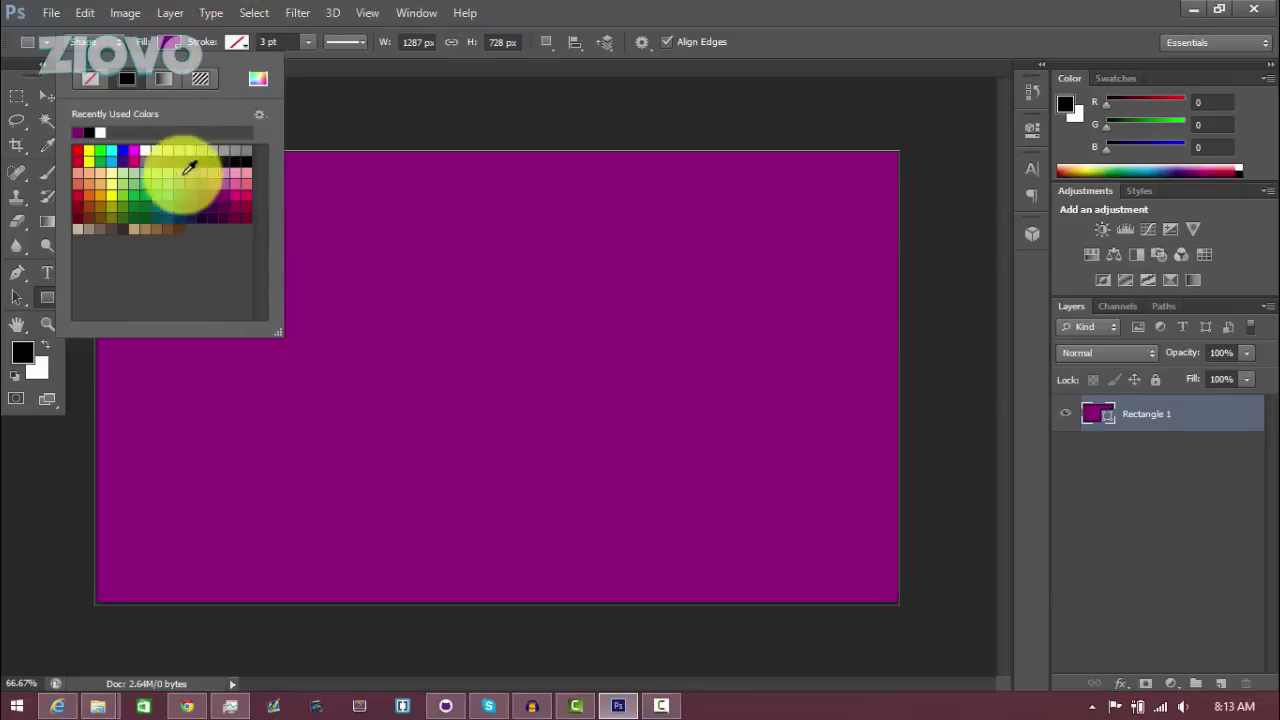
left_click(145, 150)
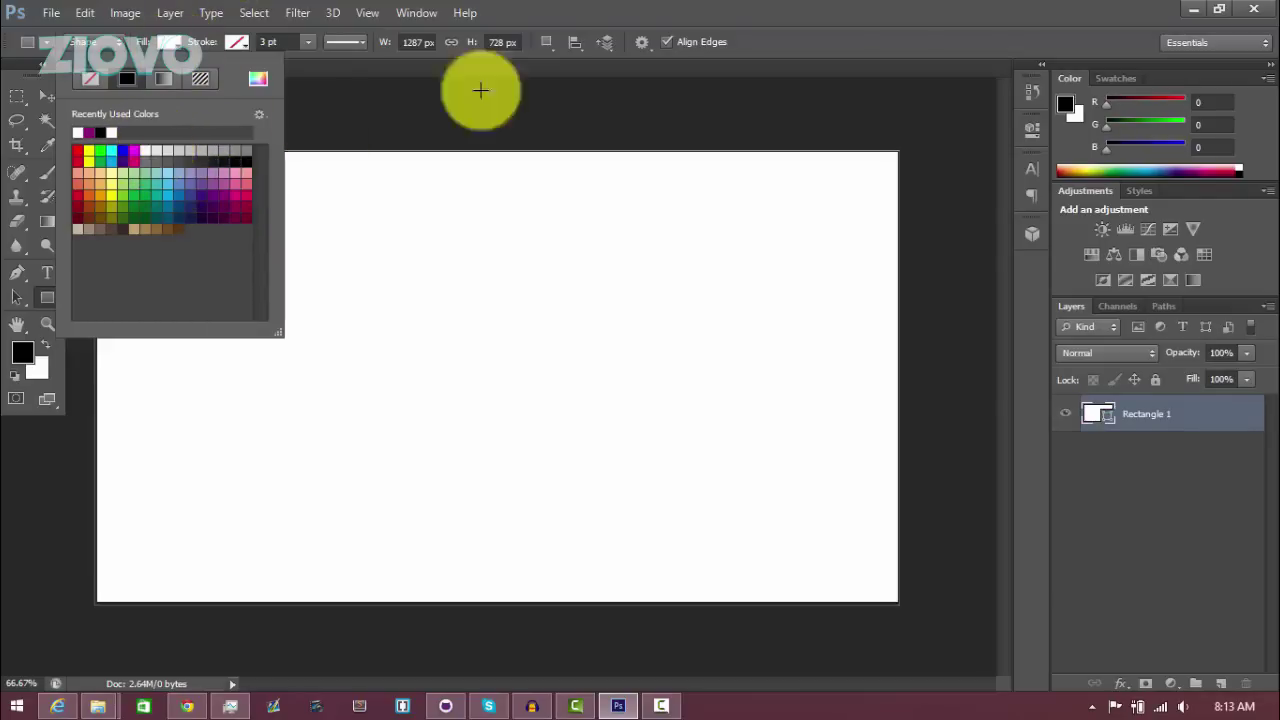
left_click(44, 89)
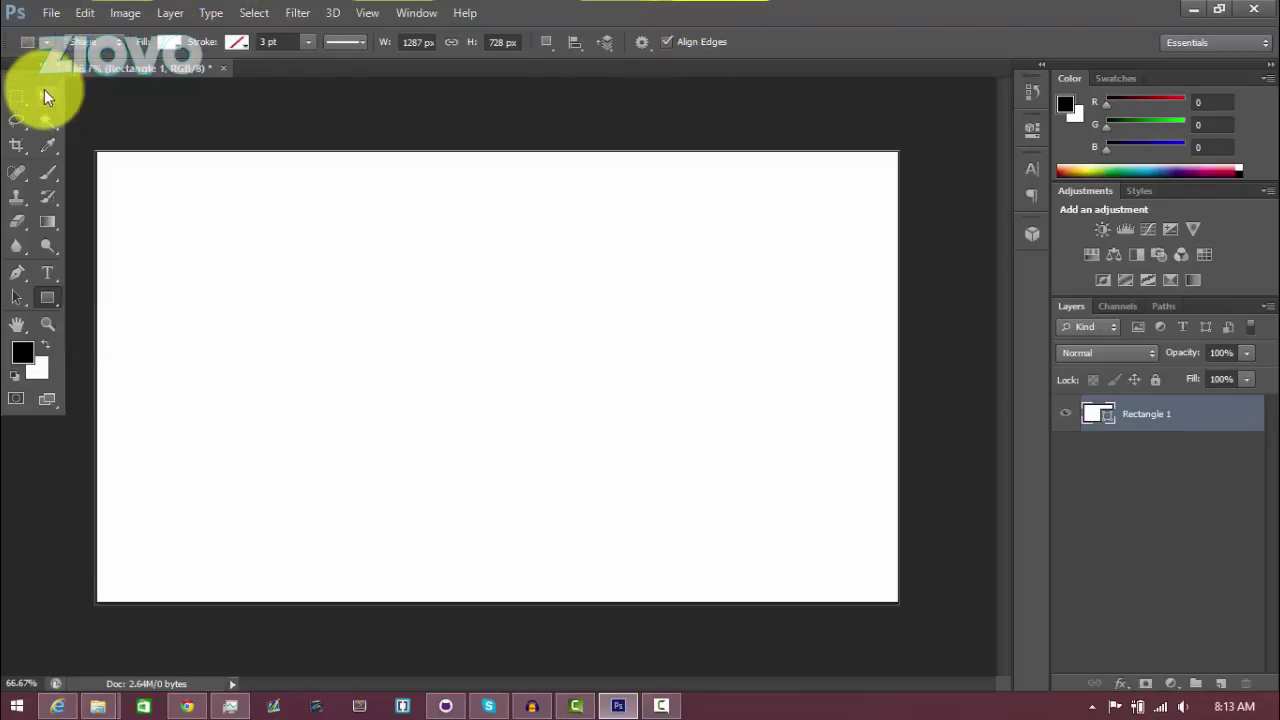
- Add a Gradient Overlay to Rectangle 1 using the Orange, Yellow, Orange preset
right_click(1172, 418)
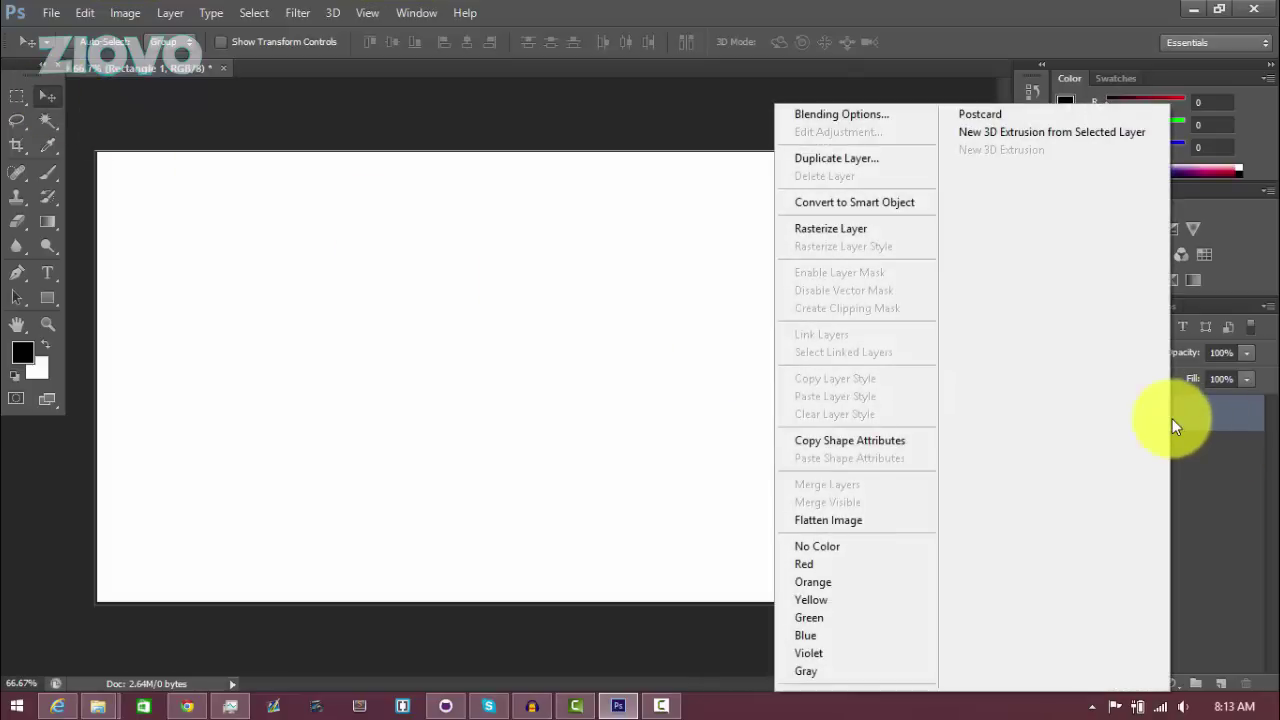
left_click(861, 117)
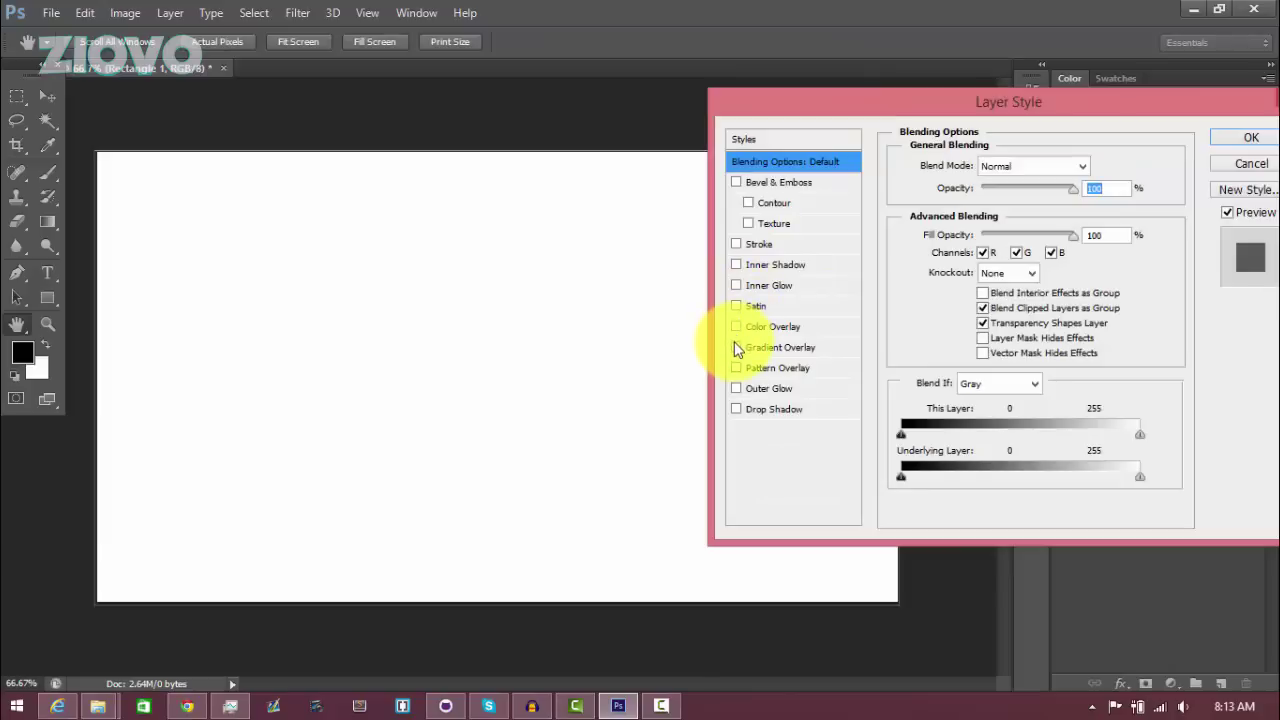
left_click(735, 347)
left_click(770, 347)
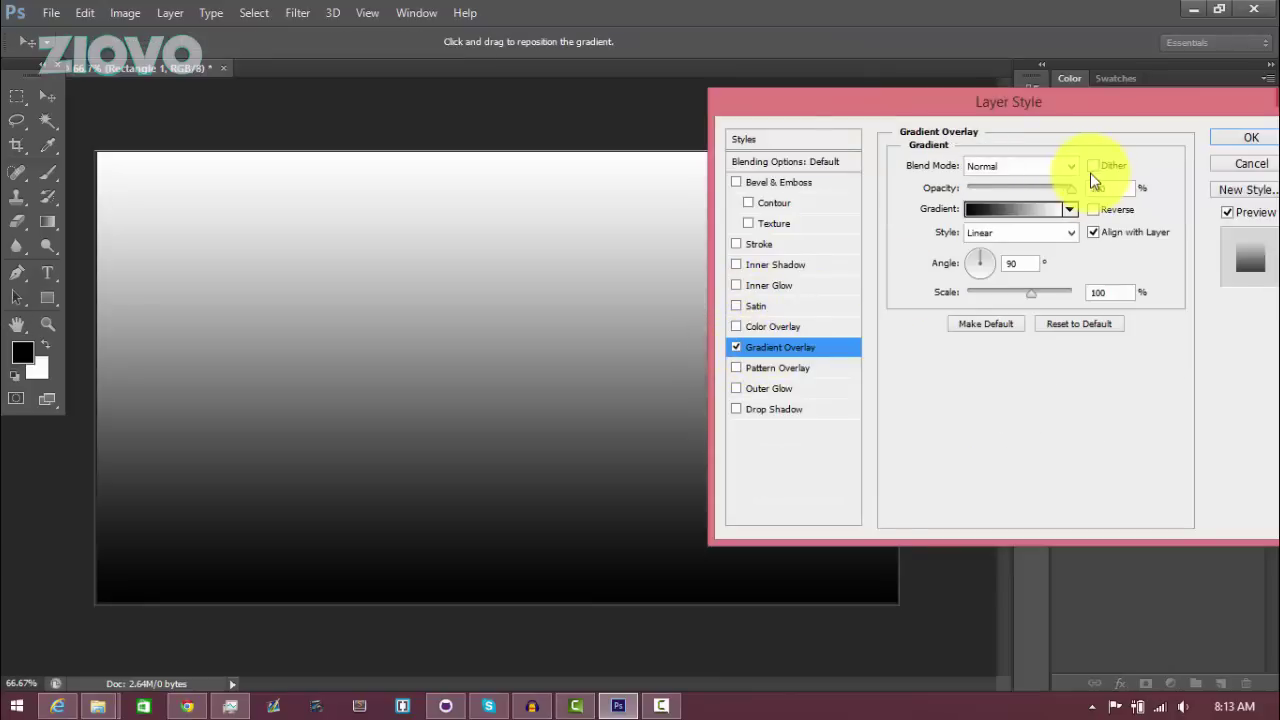
left_click(1070, 210)
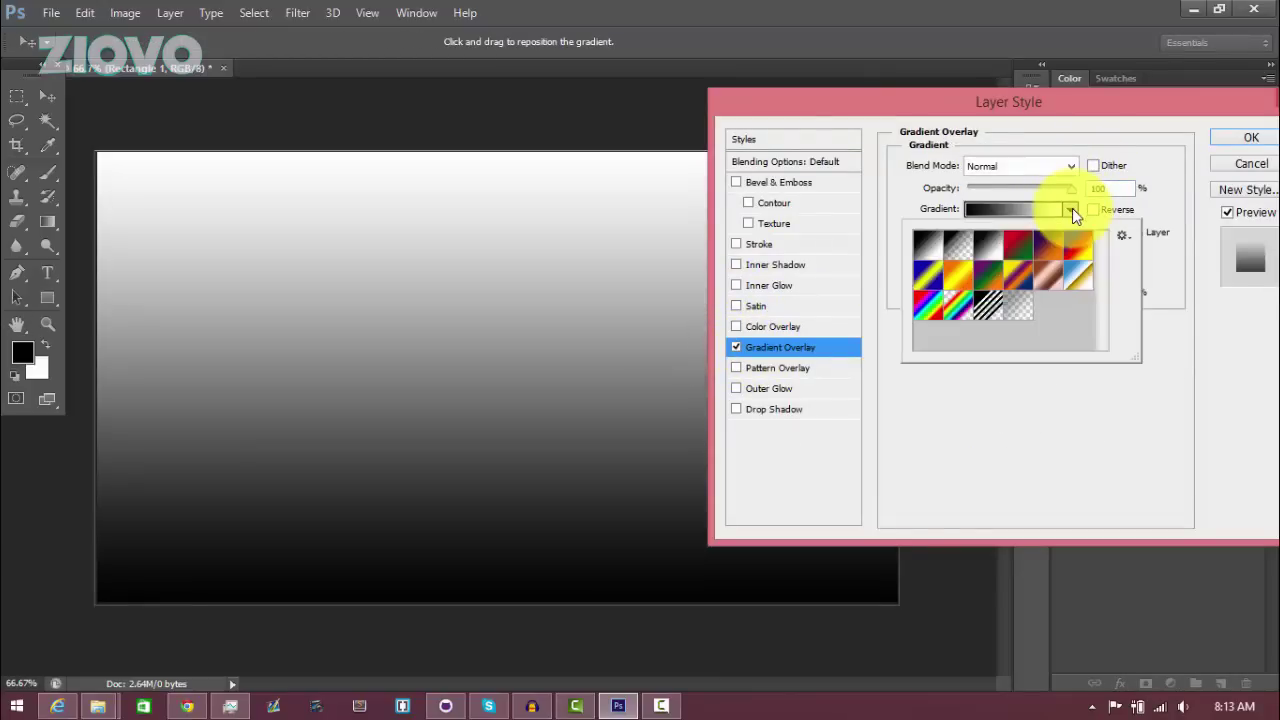
left_click(960, 285)
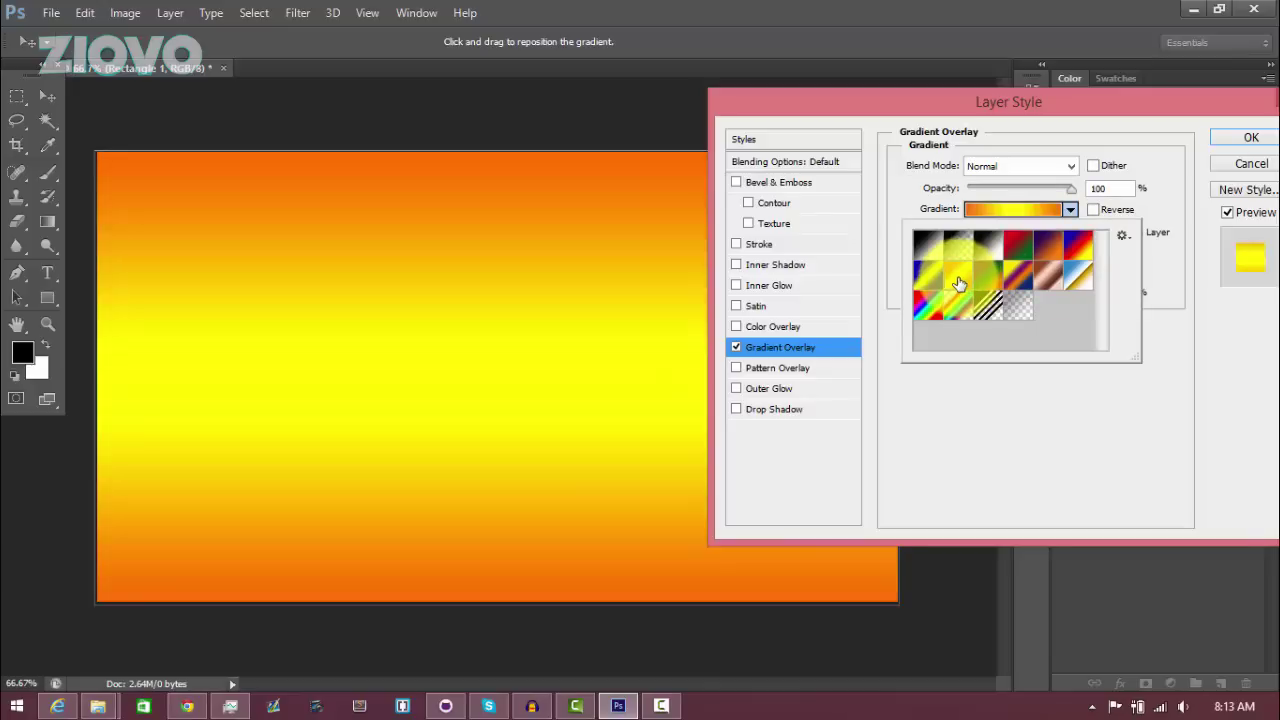
left_click(1194, 309)
left_click(1069, 213)
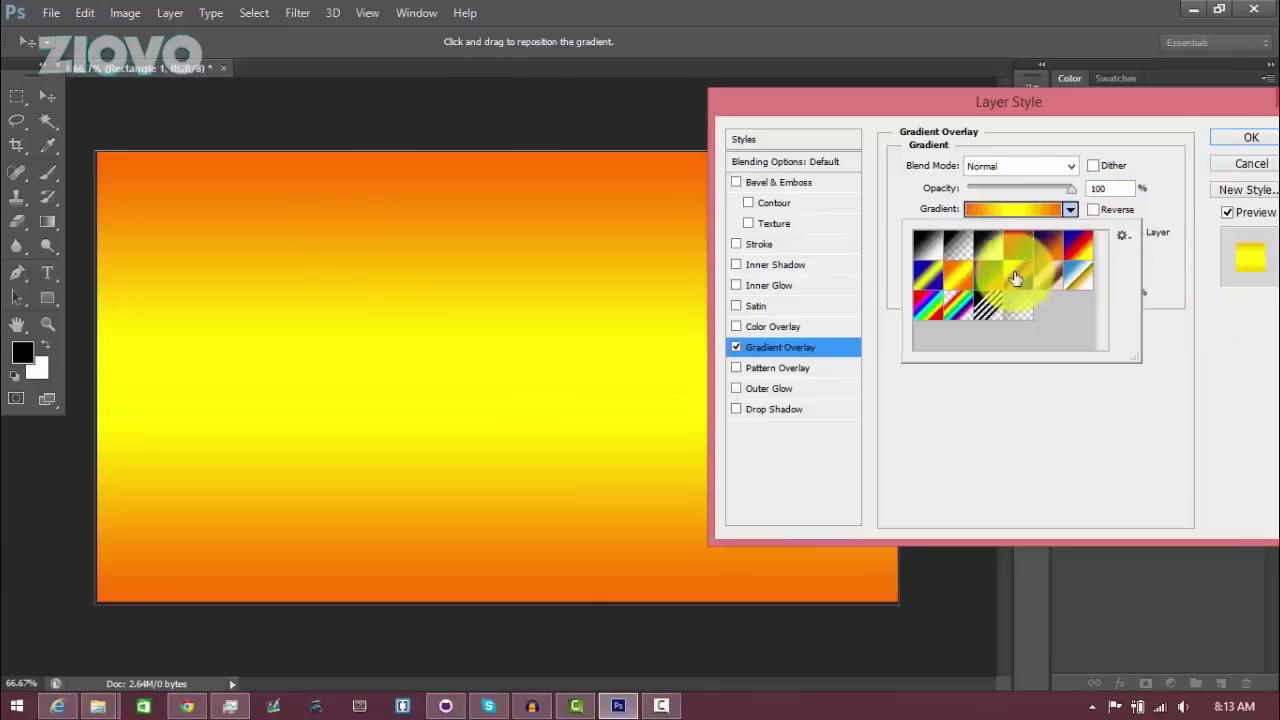
double_click(960, 272)
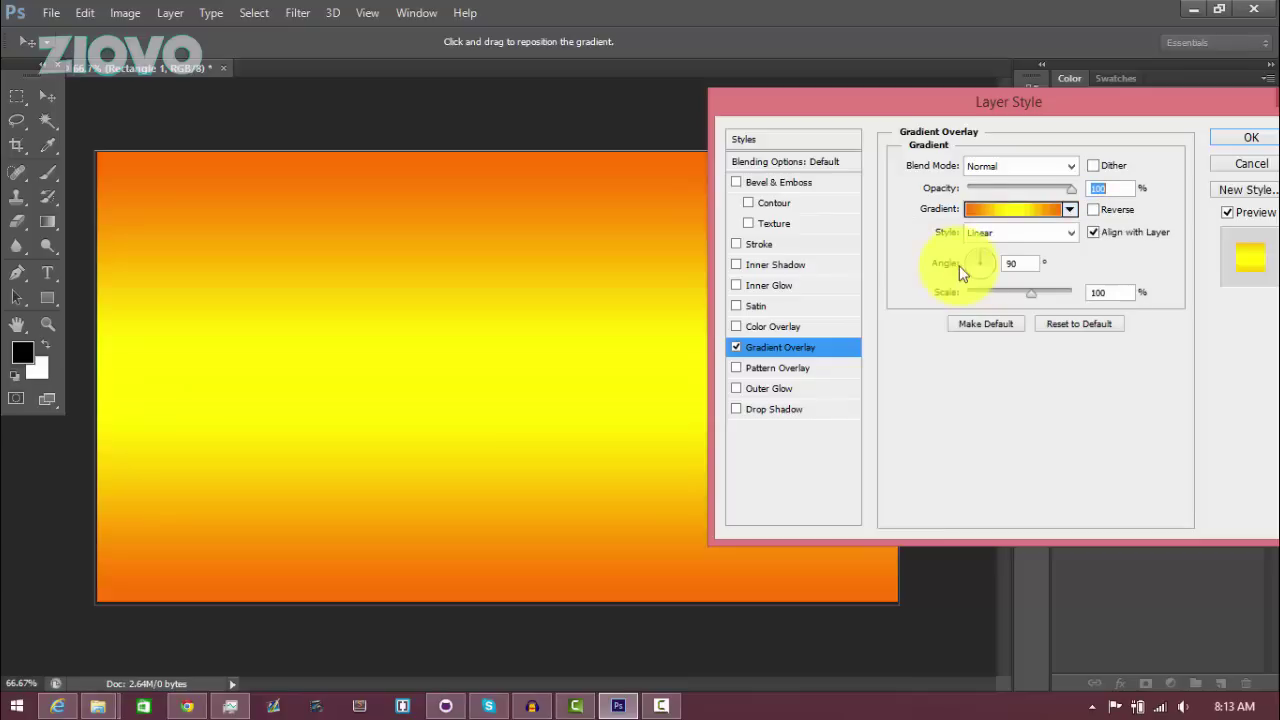
- In the Gradient Editor, add a middle stop and make the left stop purple
left_click(975, 210)
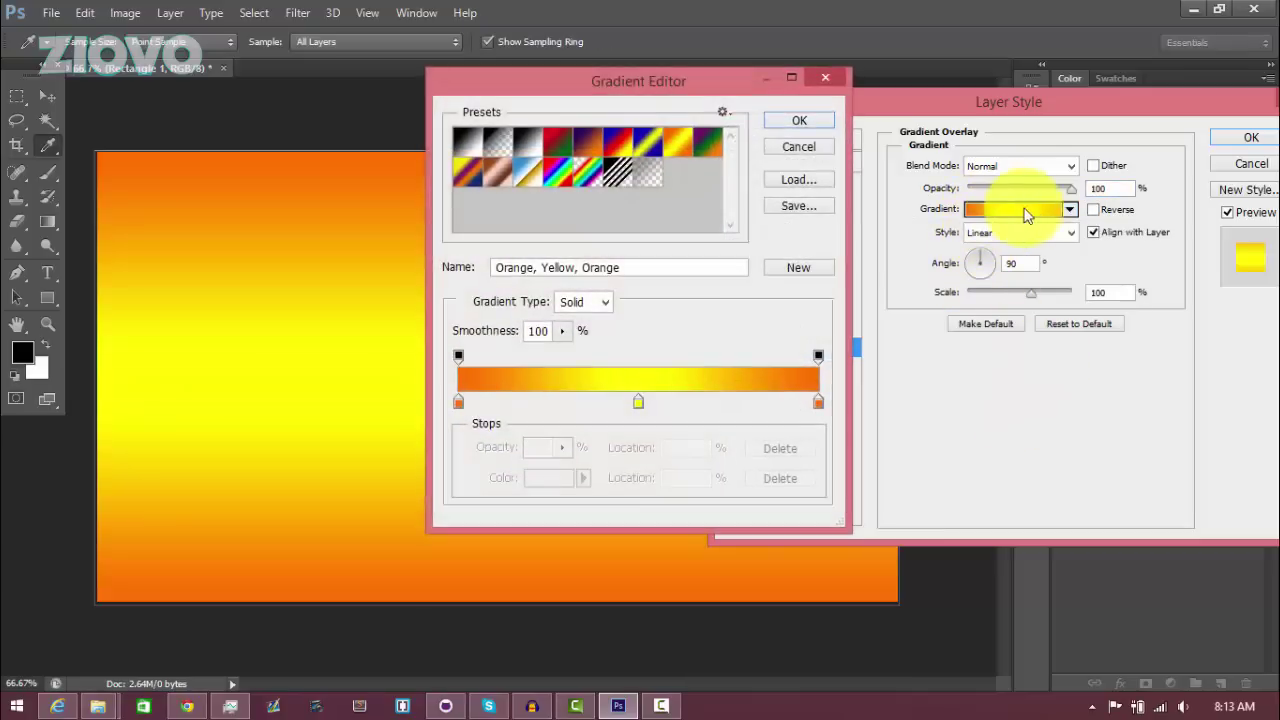
left_click_drag(625, 80, 995, 112)
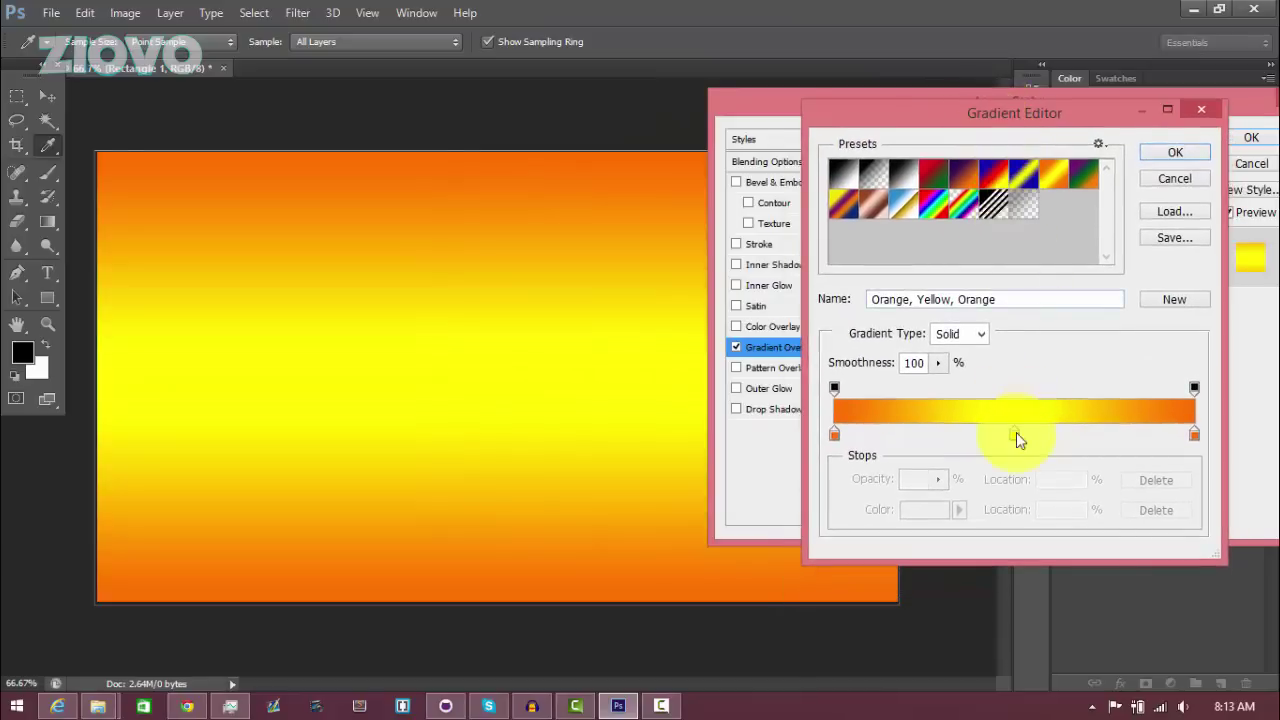
mouse_move(1015, 435)
left_mouse_down()
mouse_move(1043, 443)
mouse_move(1023, 436)
left_mouse_up()
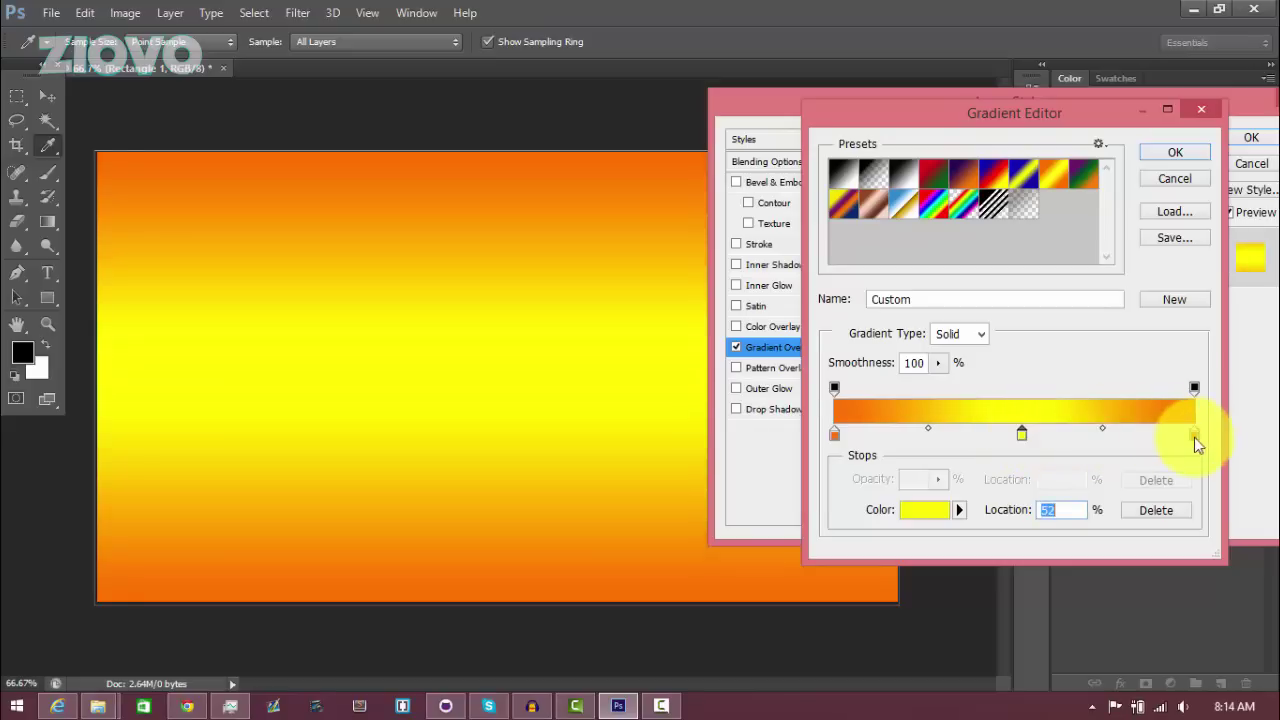
double_click(835, 437)
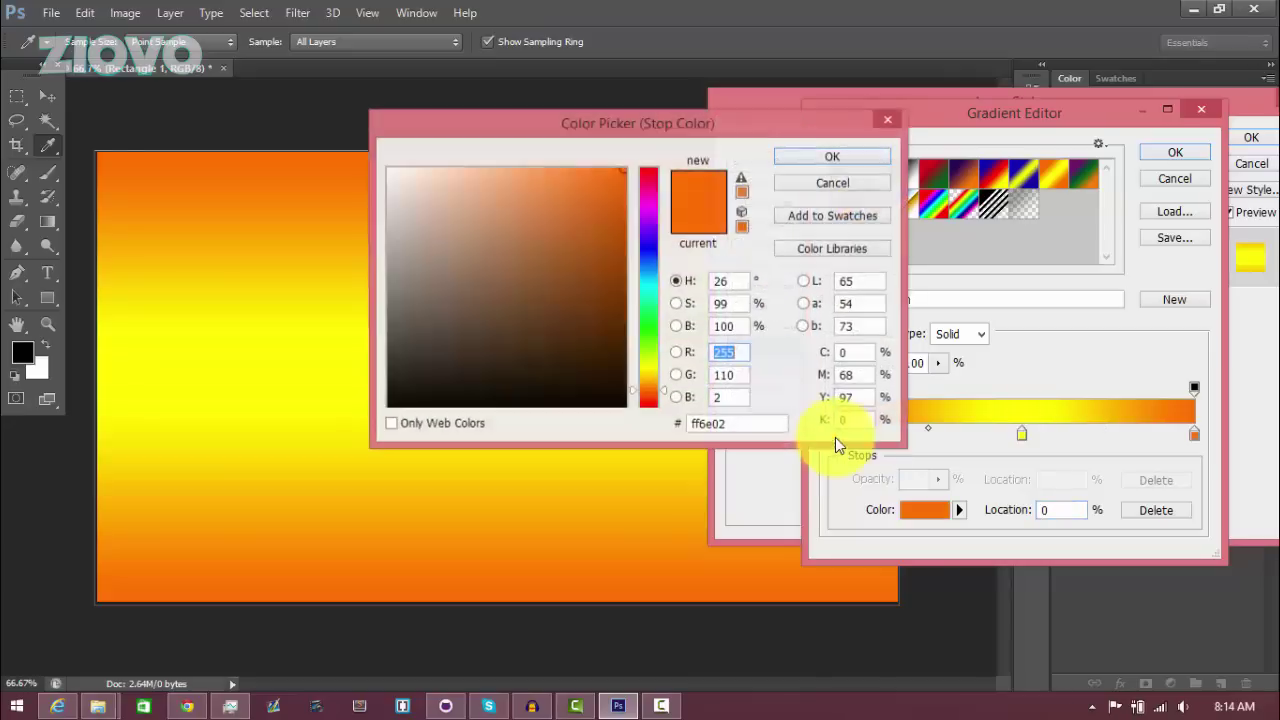
left_click(648, 228)
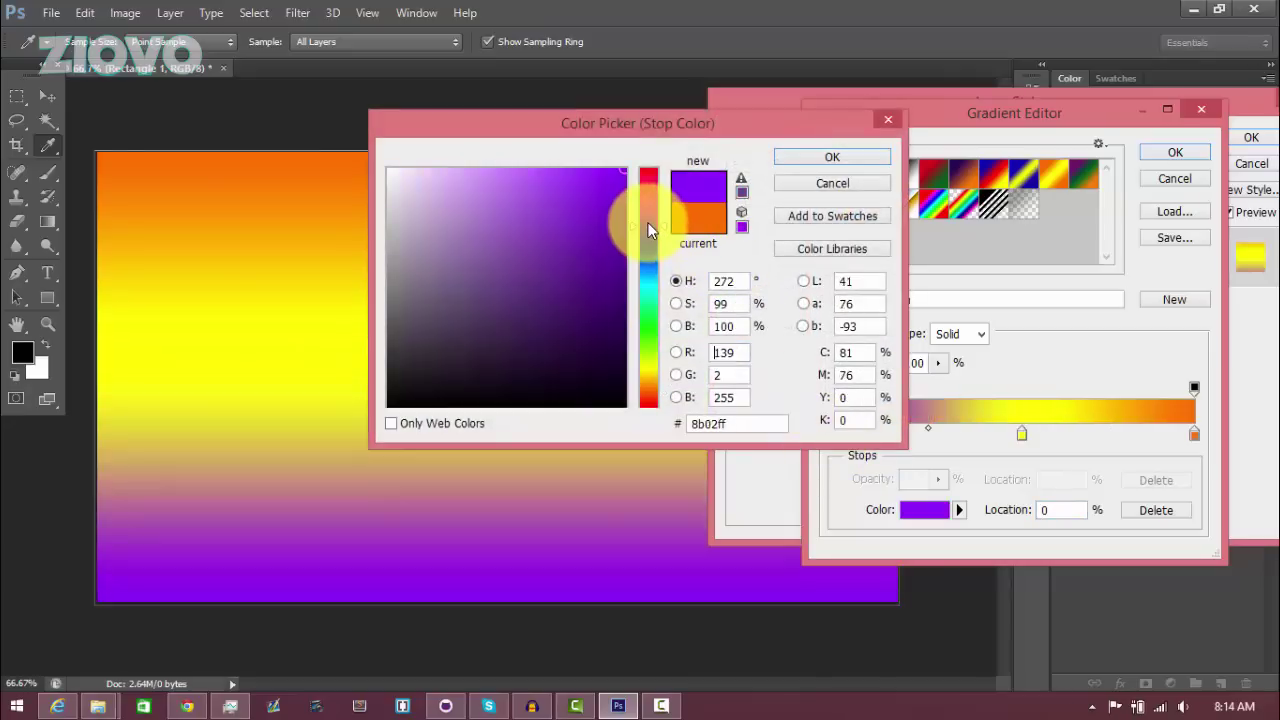
left_click(650, 234)
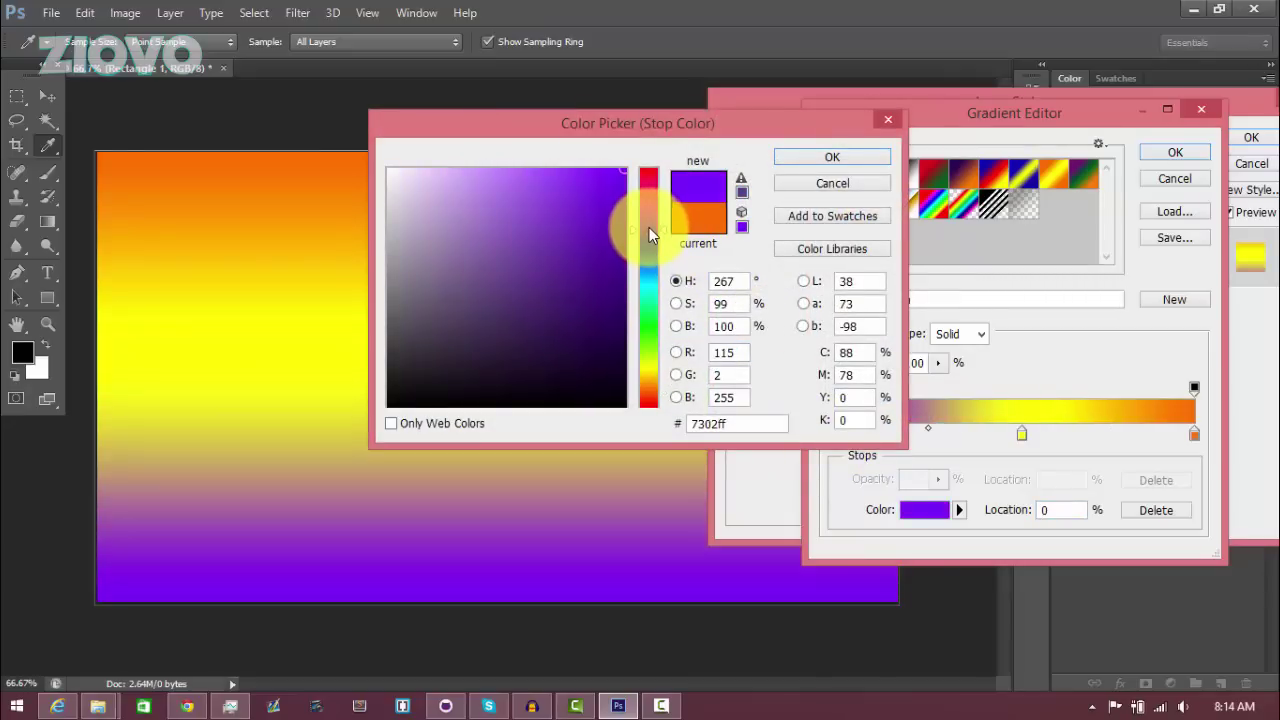
double_click(720, 424)
key("ctrl+c")
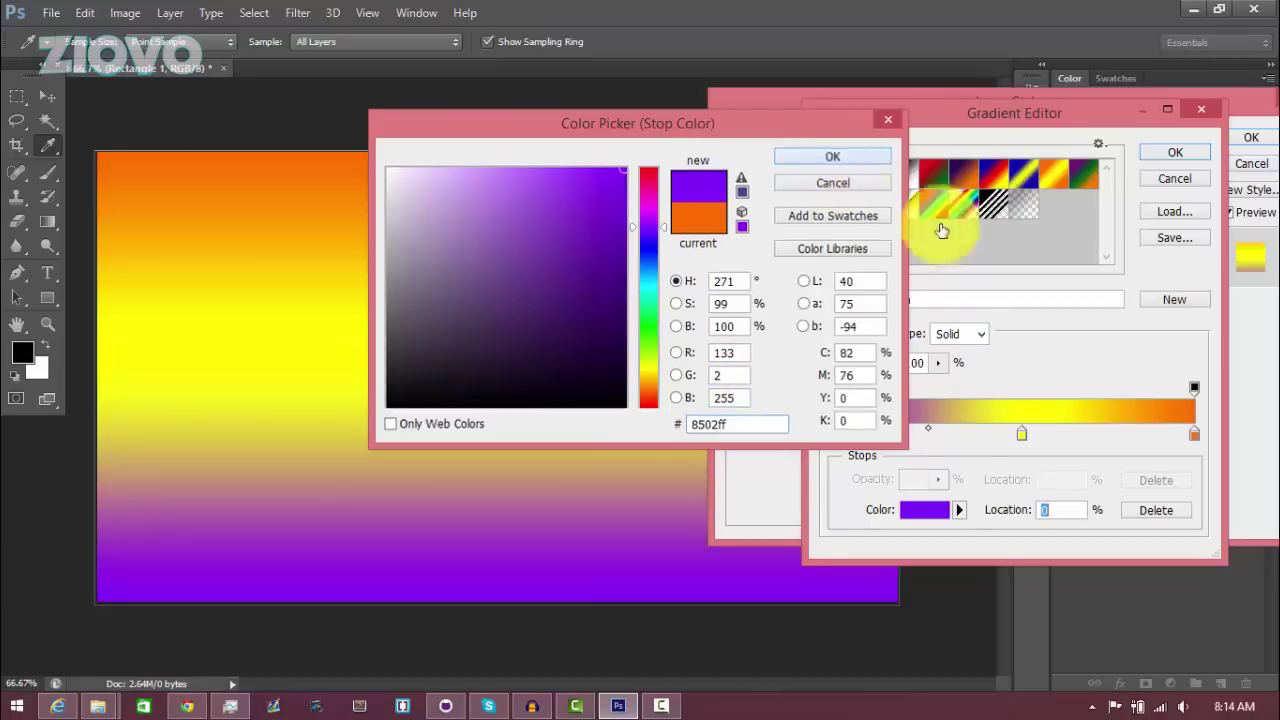
left_click(852, 161)
- Give the right stop the same purple and the 52% middle stop magenta d335ea
double_click(1194, 434)
key("ctrl+v")
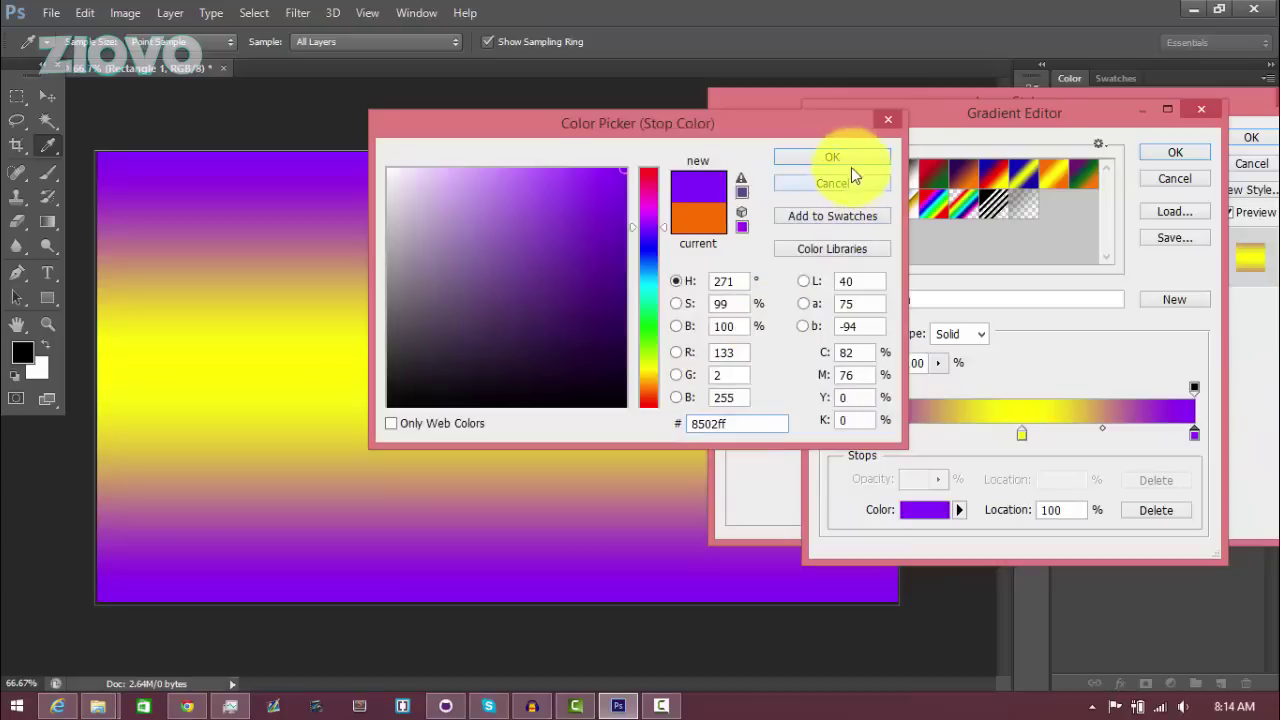
left_click(852, 162)
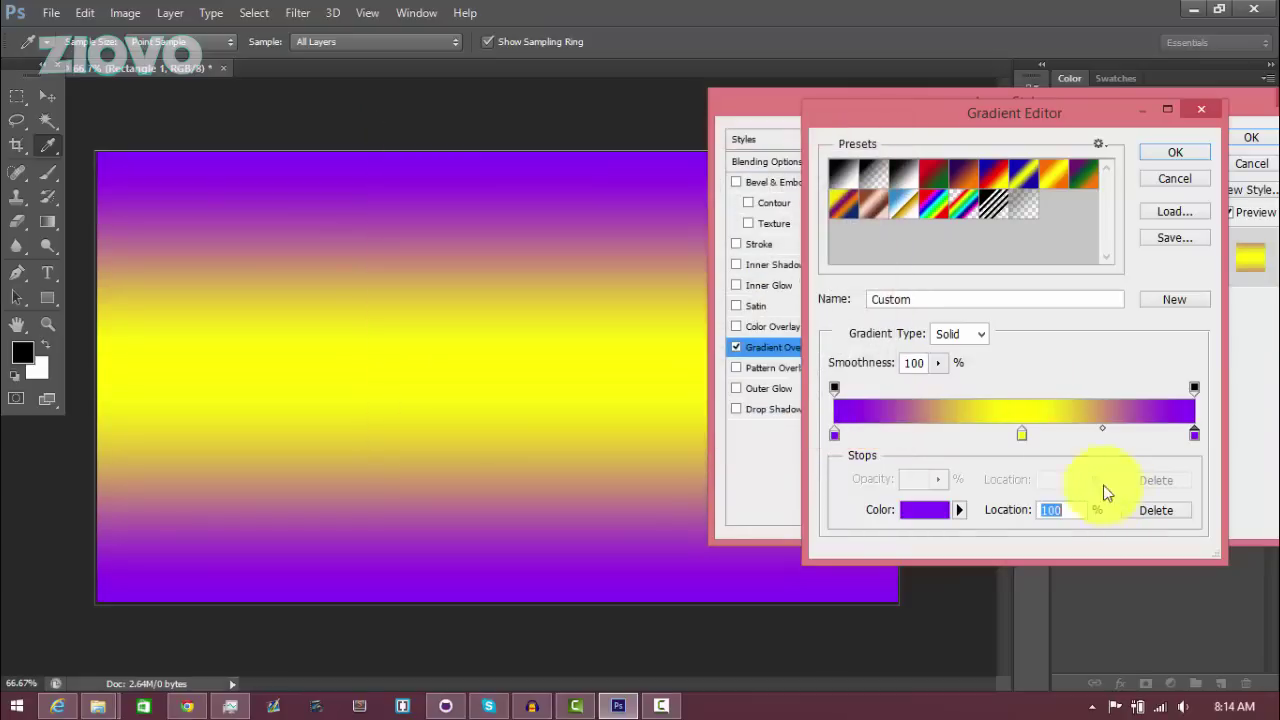
double_click(1021, 434)
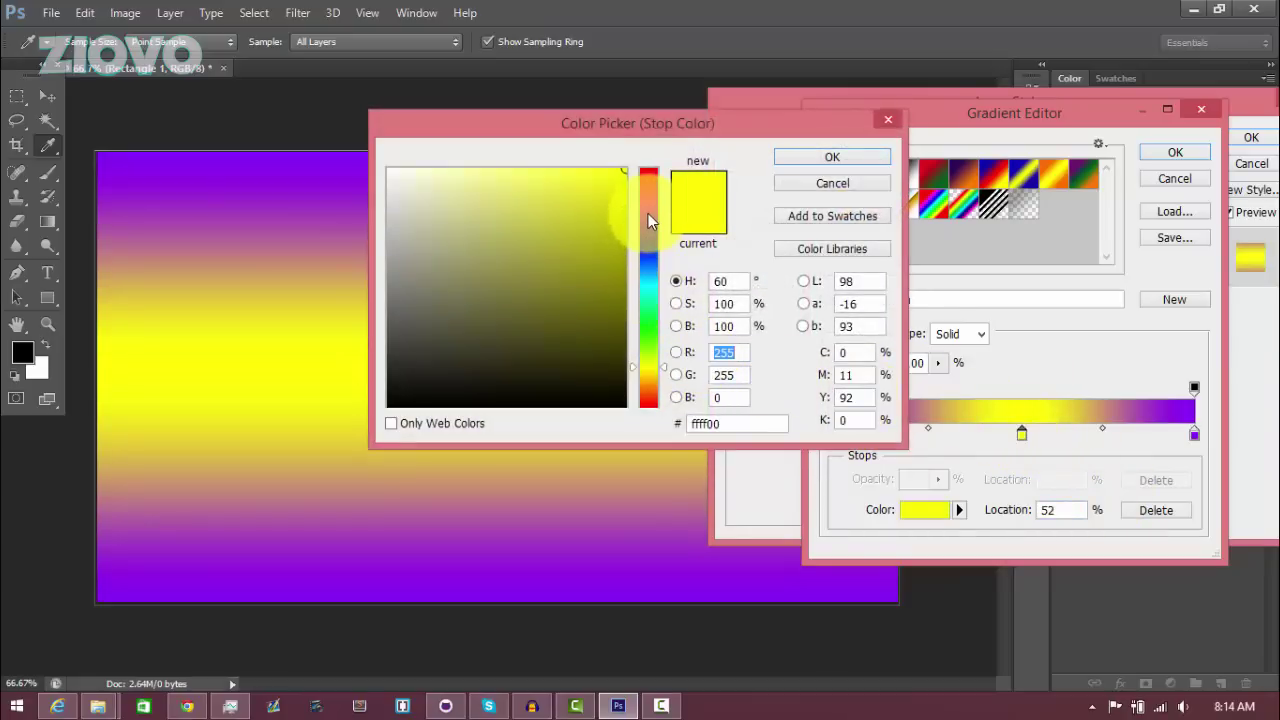
left_click(648, 213)
left_click_drag(603, 191, 571, 188)
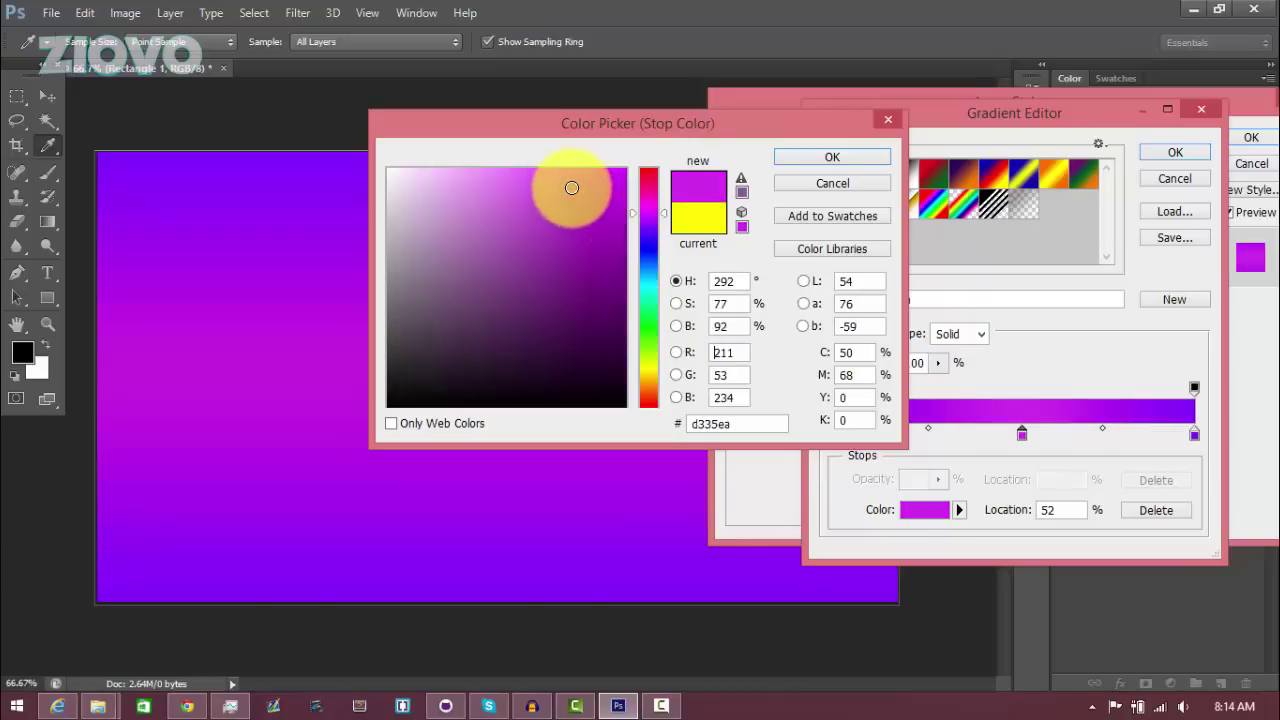
left_click(832, 163)
left_click(1170, 155)
- Apply the gradient overlay, then set the shape to grey fill and light 5 pt stroke
left_click(1249, 137)
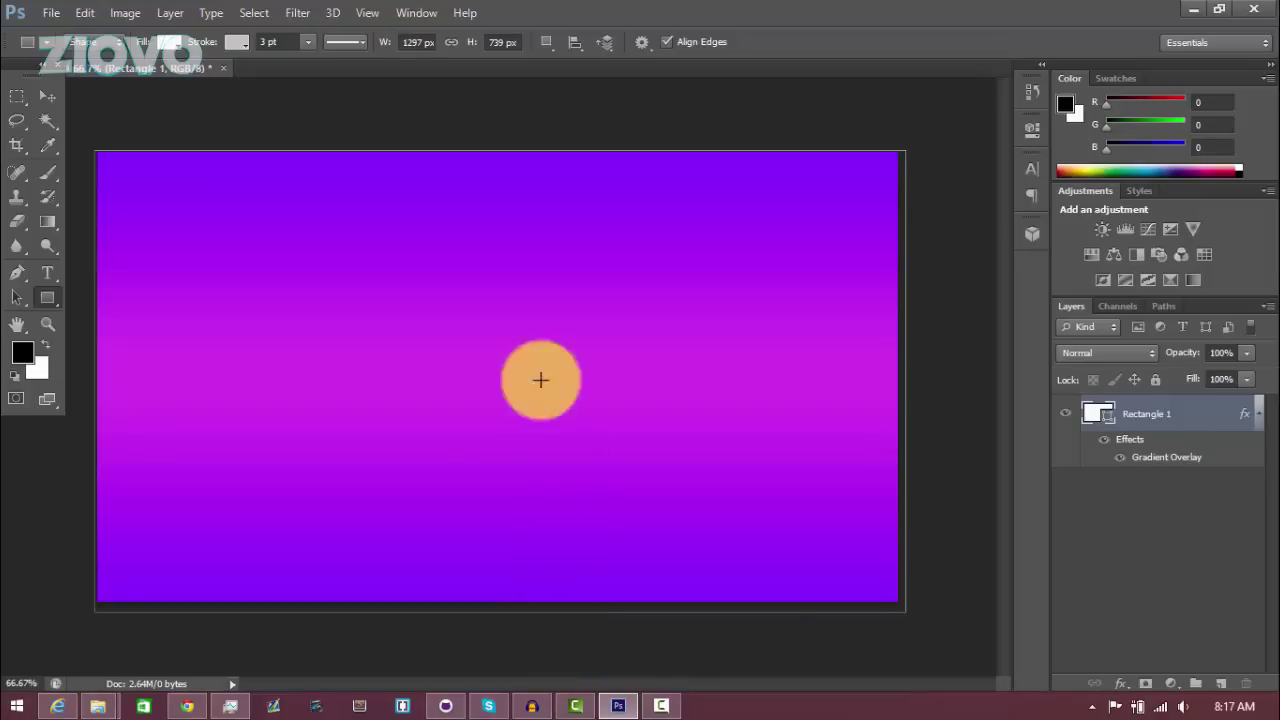
left_click(169, 43)
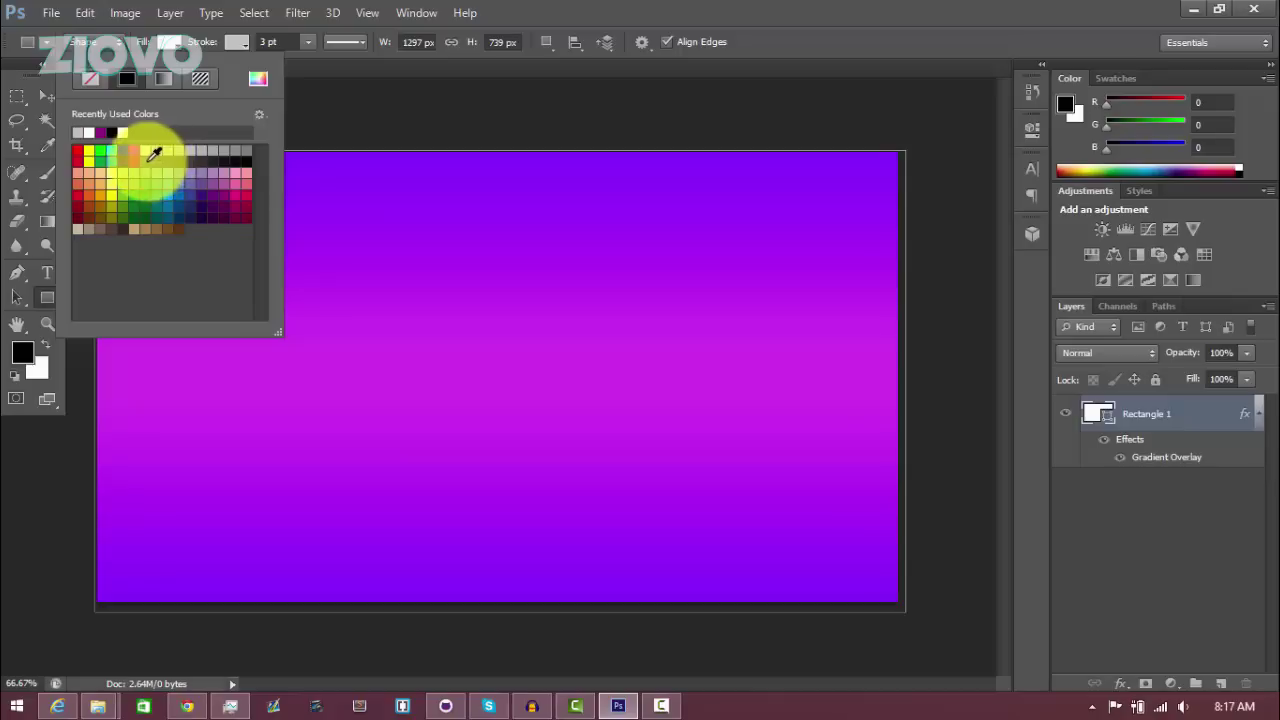
left_click(163, 150)
left_click(240, 42)
left_click(242, 43)
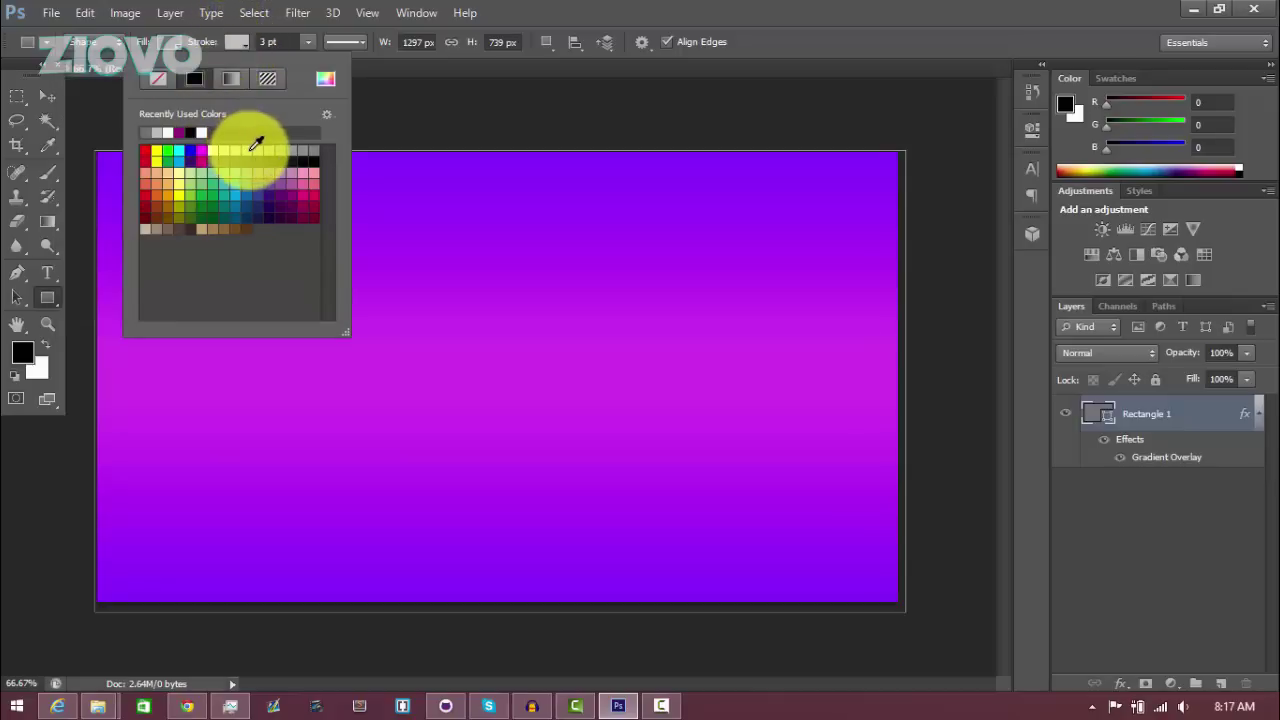
left_click(262, 44)
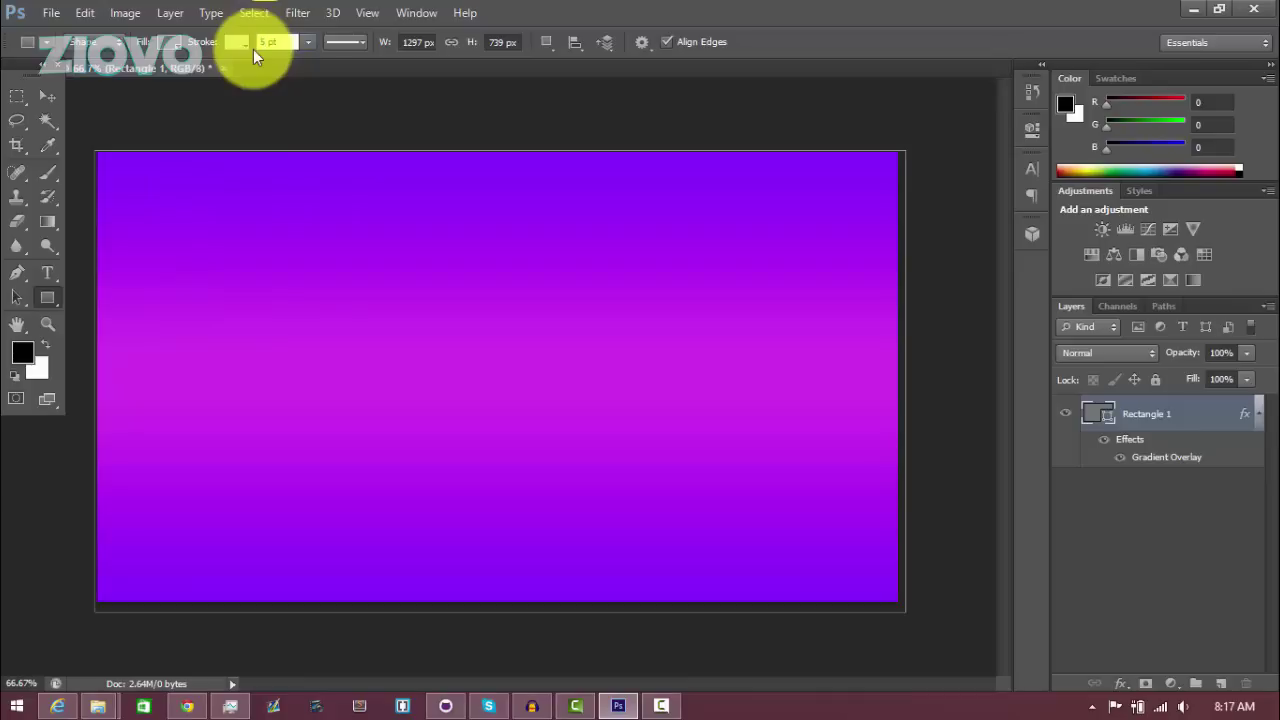
key("Return")
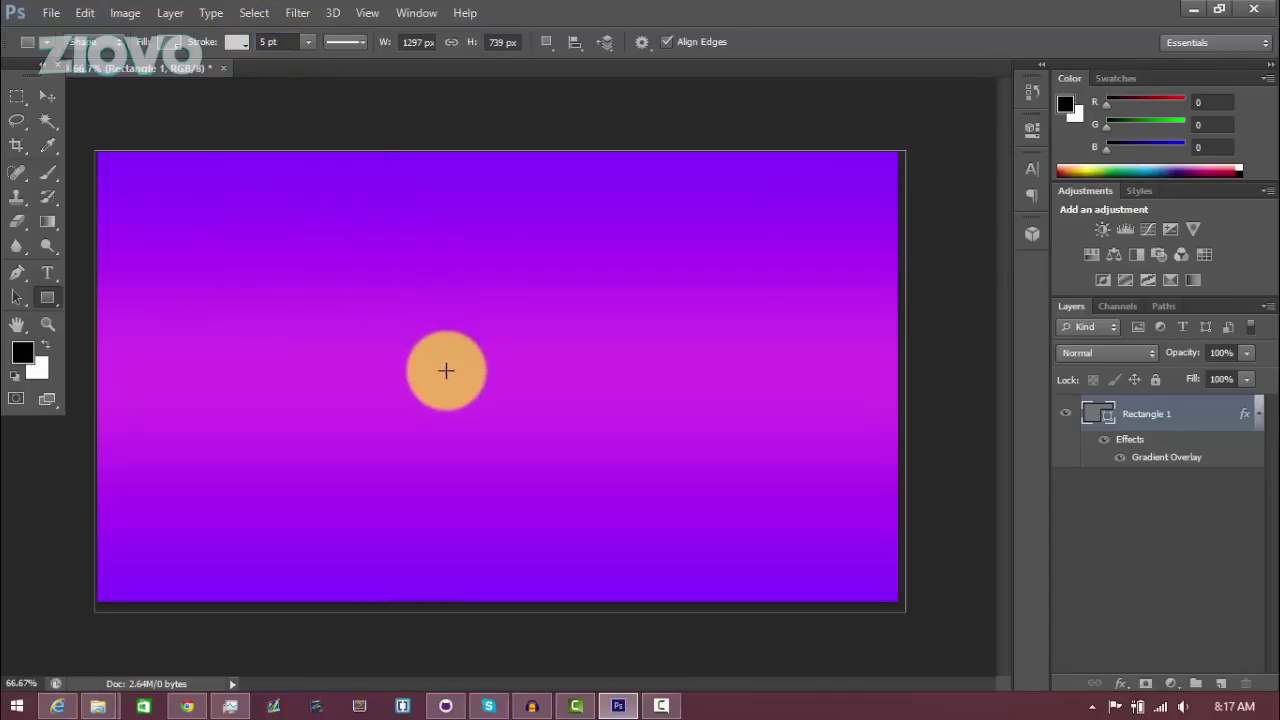
left_click(446, 371)
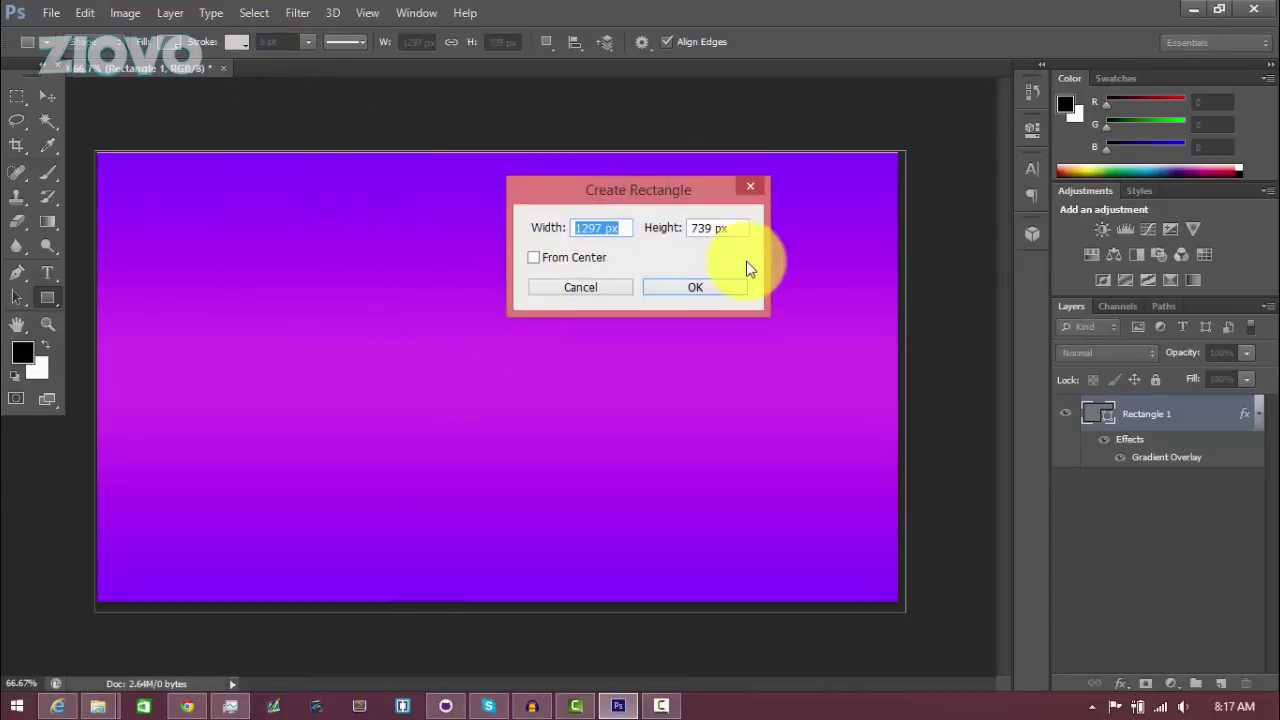
- Create a 426 × 240 px grey rectangle and move it to the canvas's upper left
type("426")
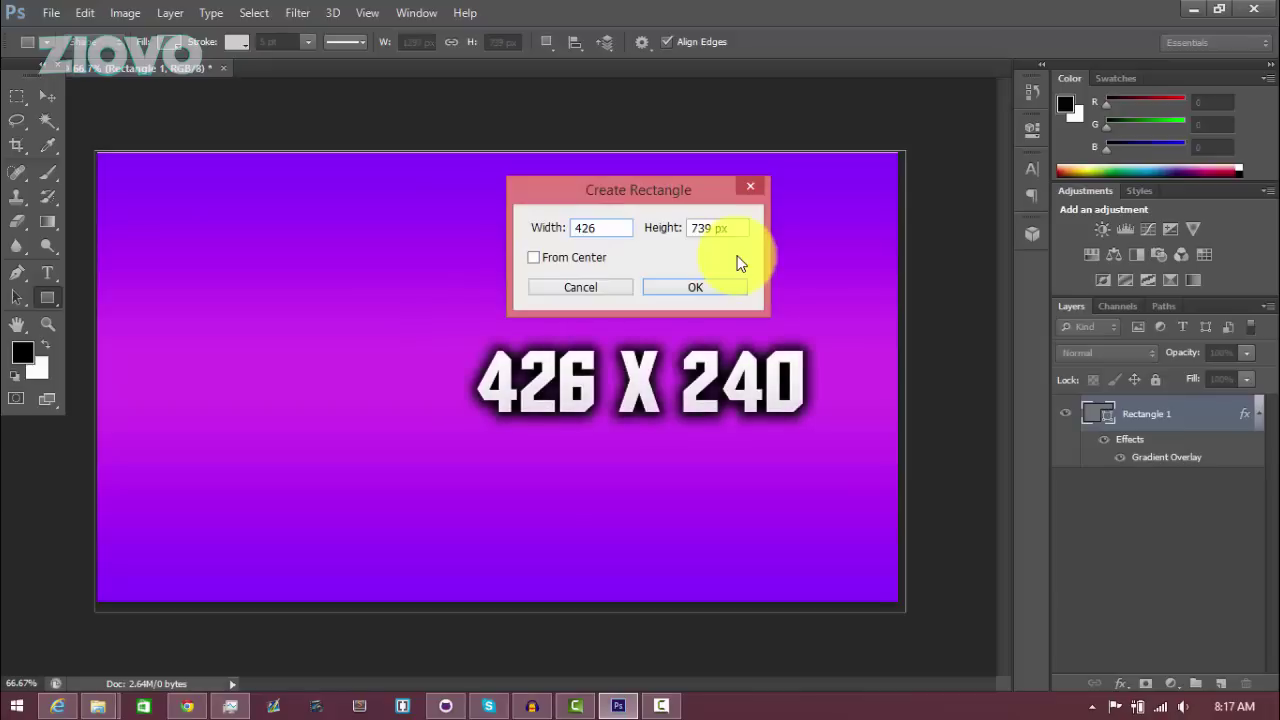
key("Tab")
type("240")
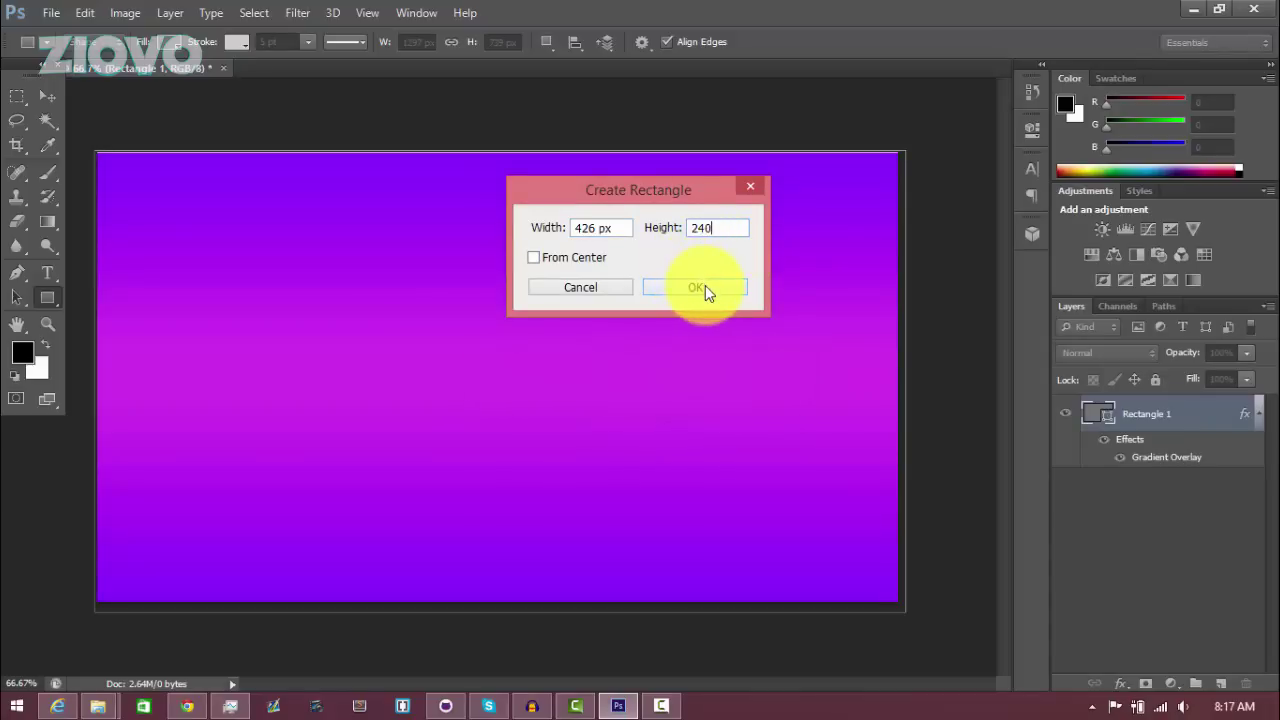
left_click(705, 286)
left_click(47, 95)
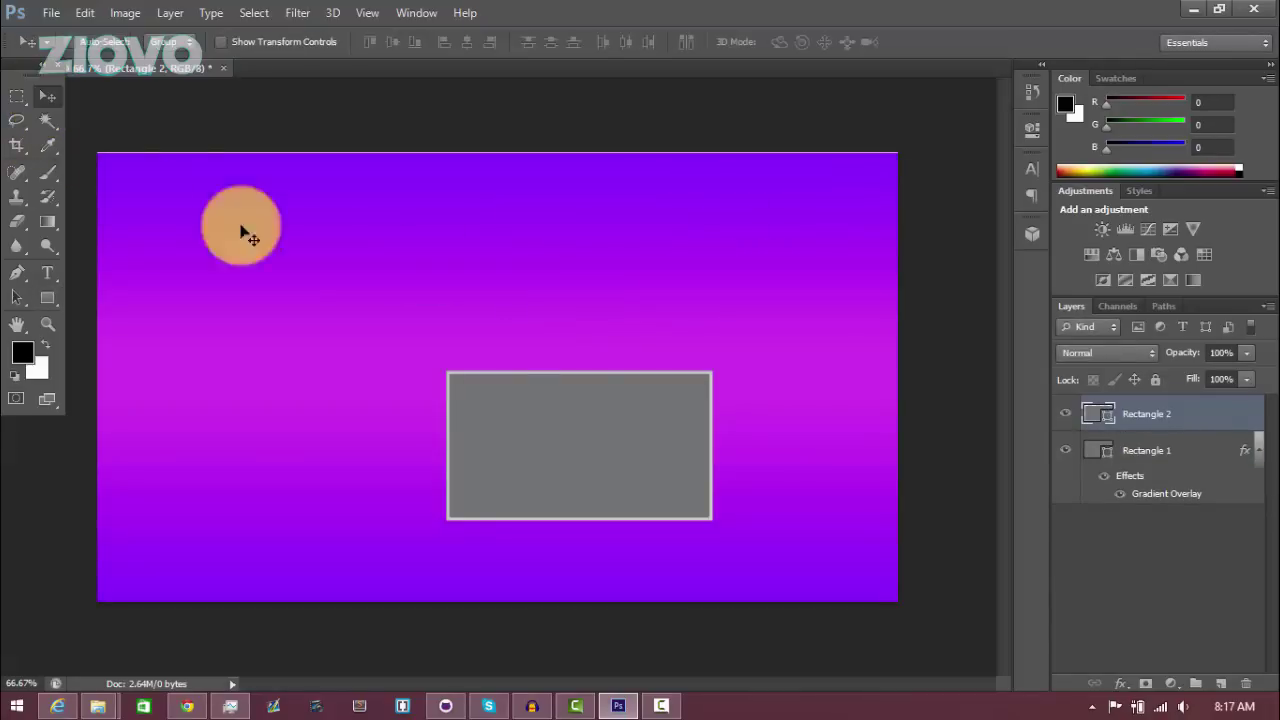
left_click_drag(623, 471, 329, 306)
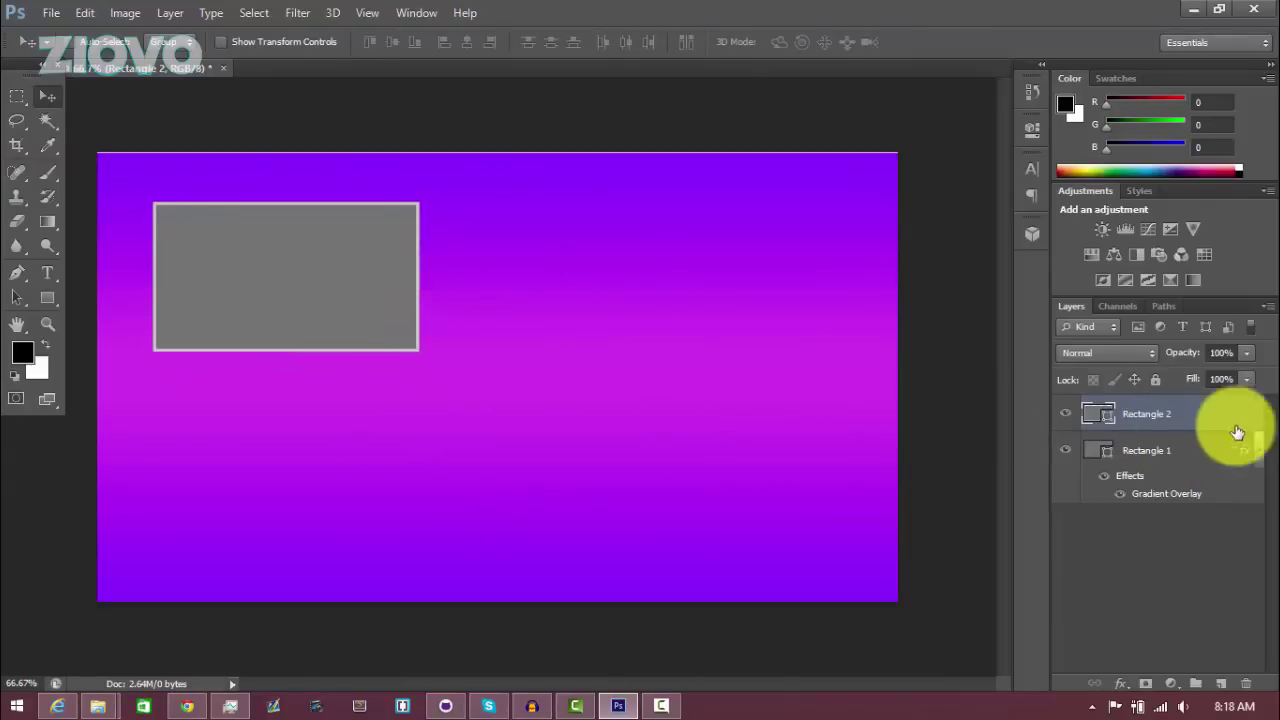
left_click(50, 296)
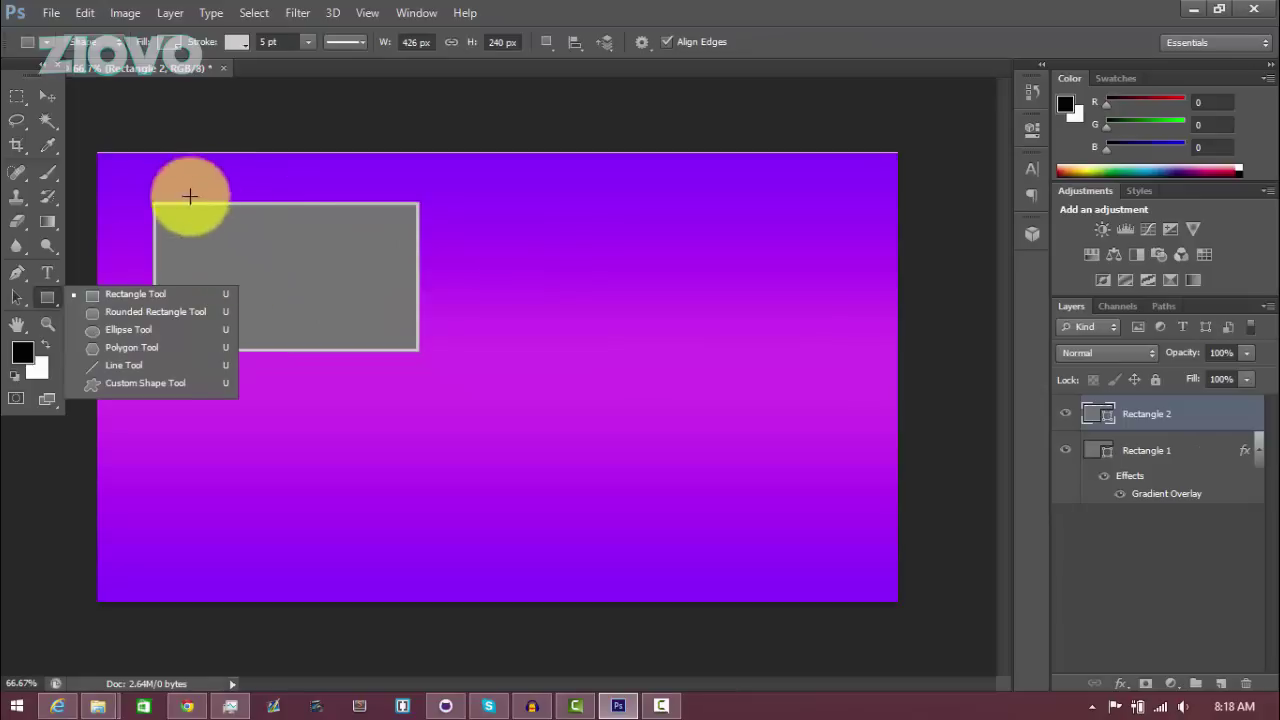
left_click(165, 42)
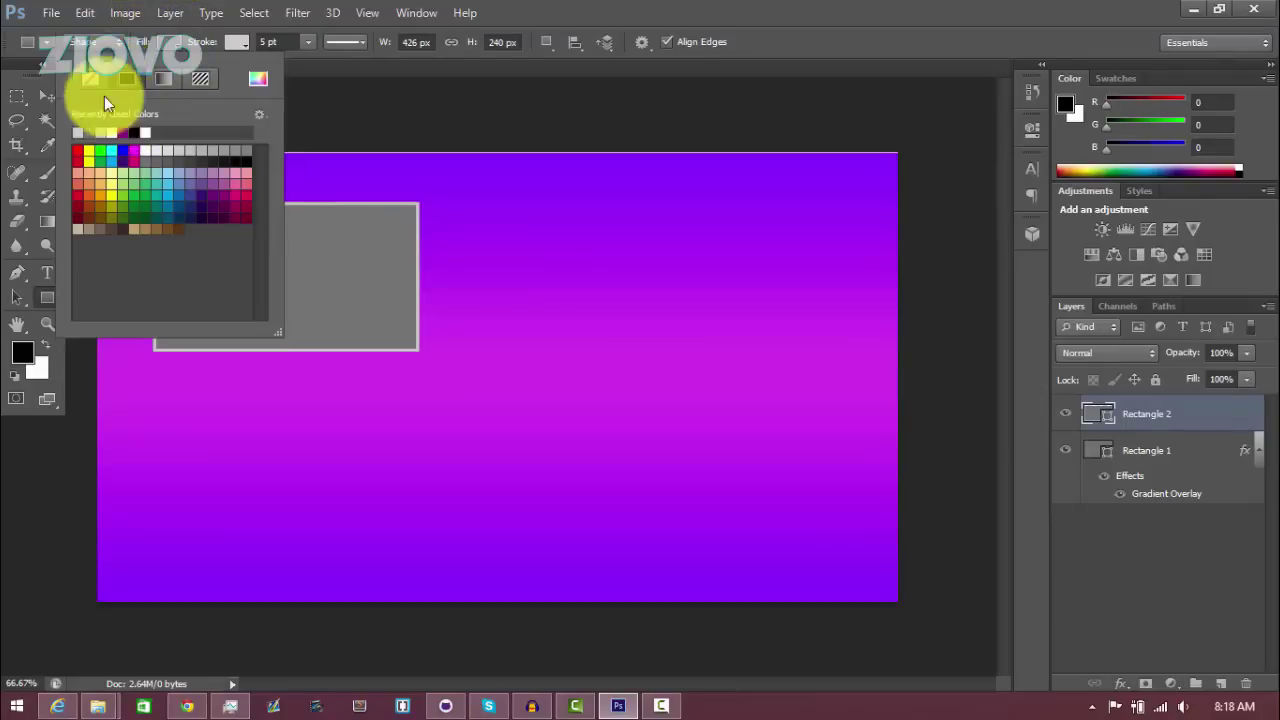
- Remove Rectangle 2's fill and thicken its light outline to 8 pt
left_click(88, 80)
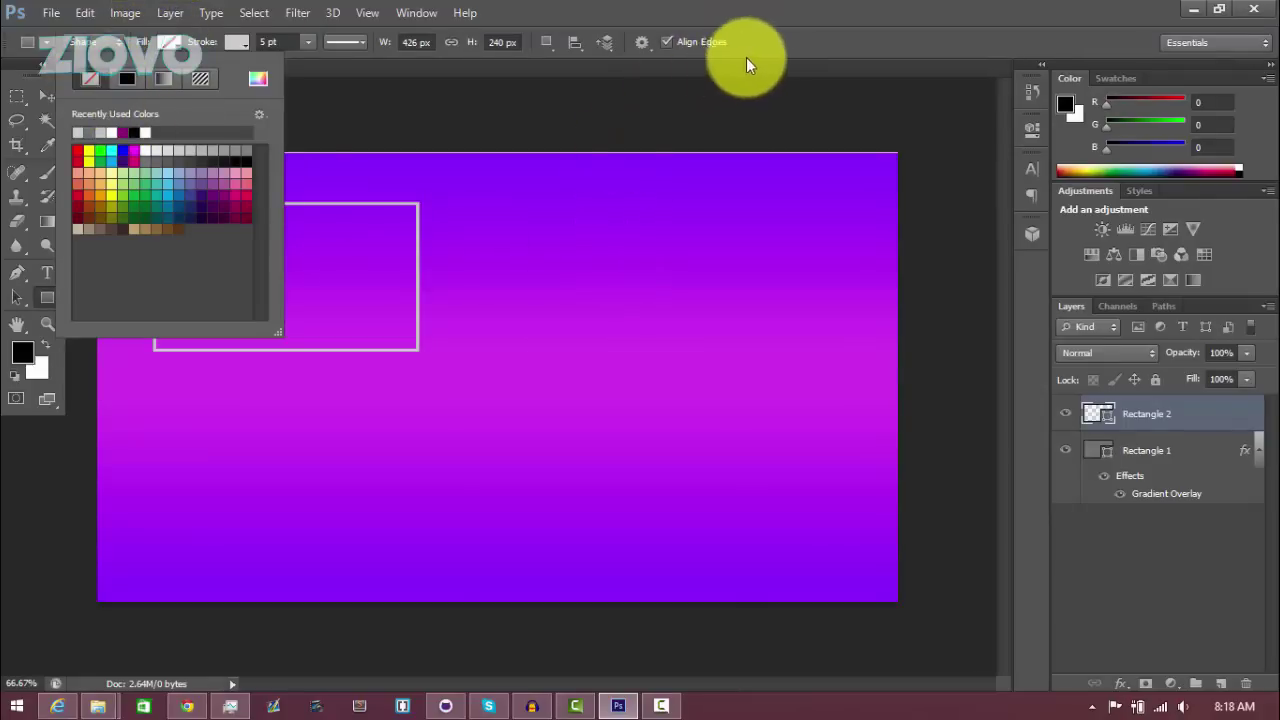
left_click(307, 42)
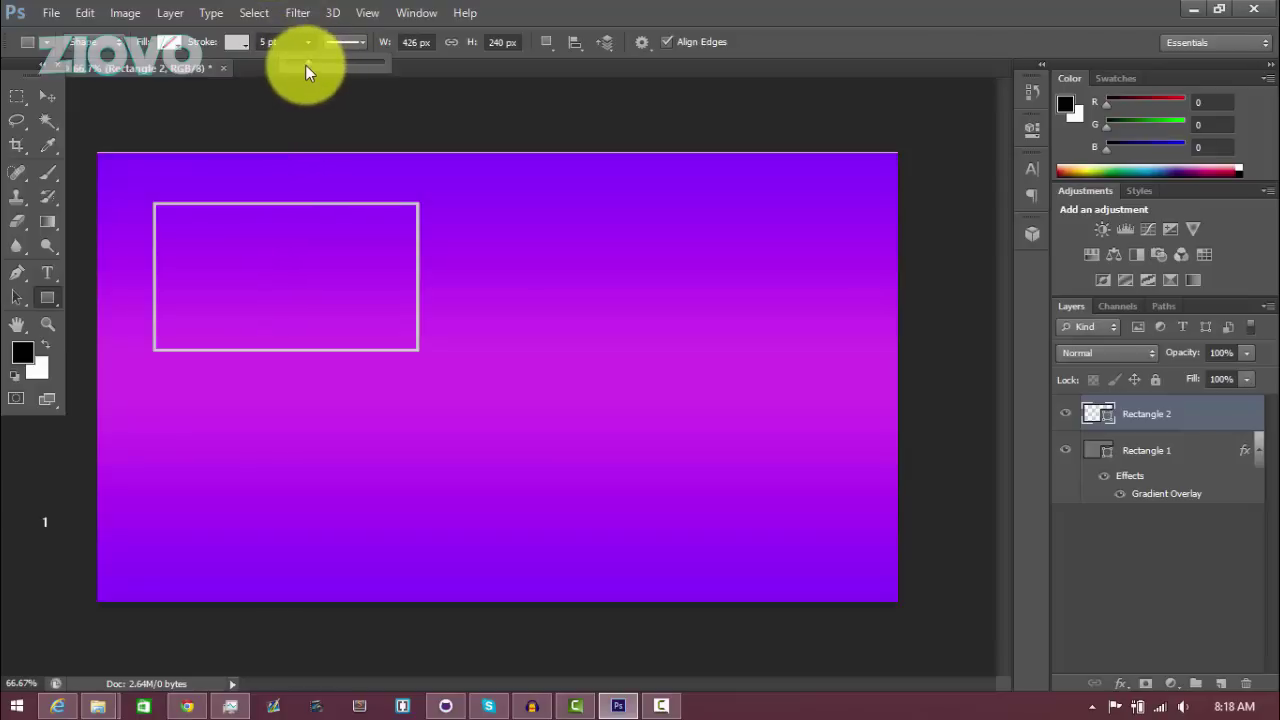
left_click_drag(305, 64, 313, 64)
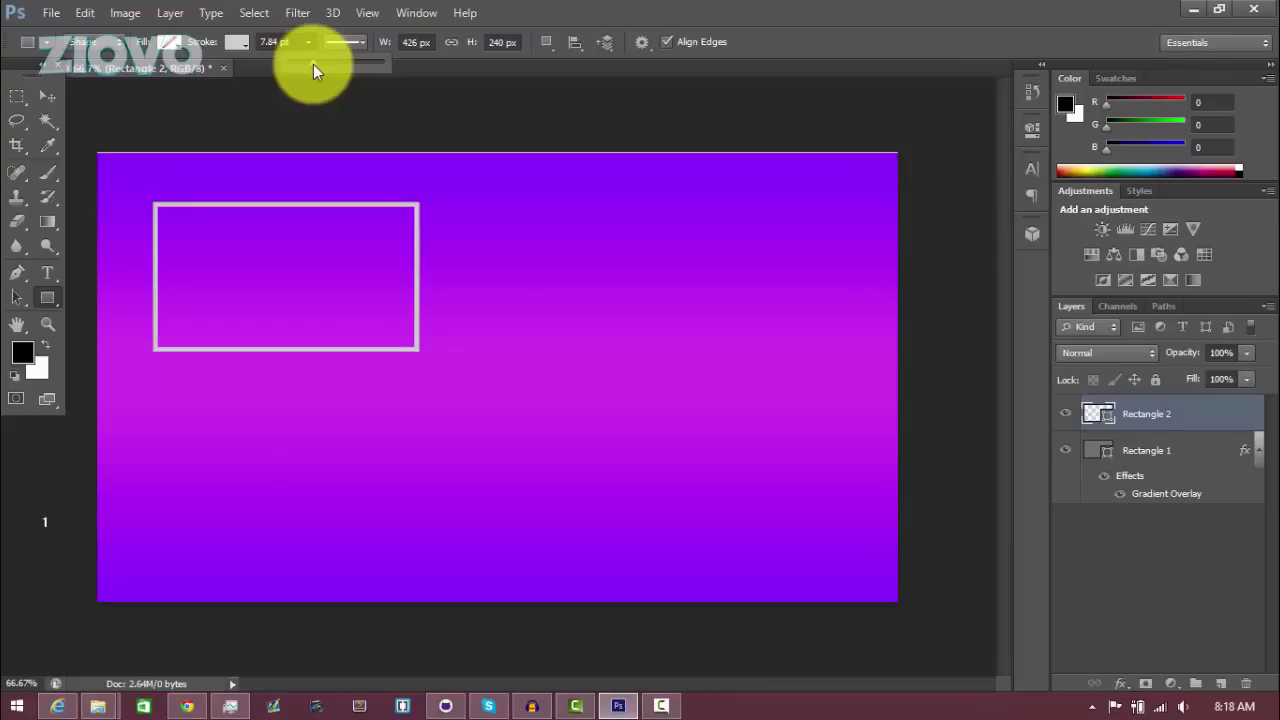
left_click(314, 64)
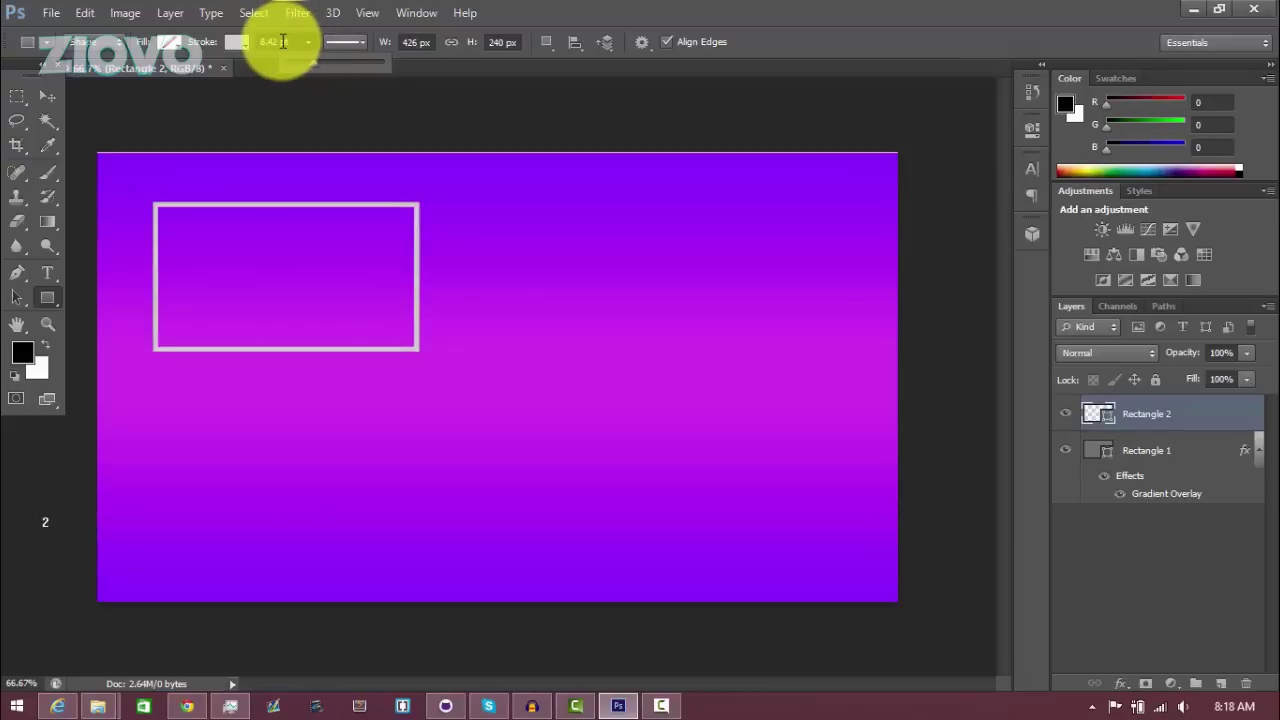
type("8")
key("Return")
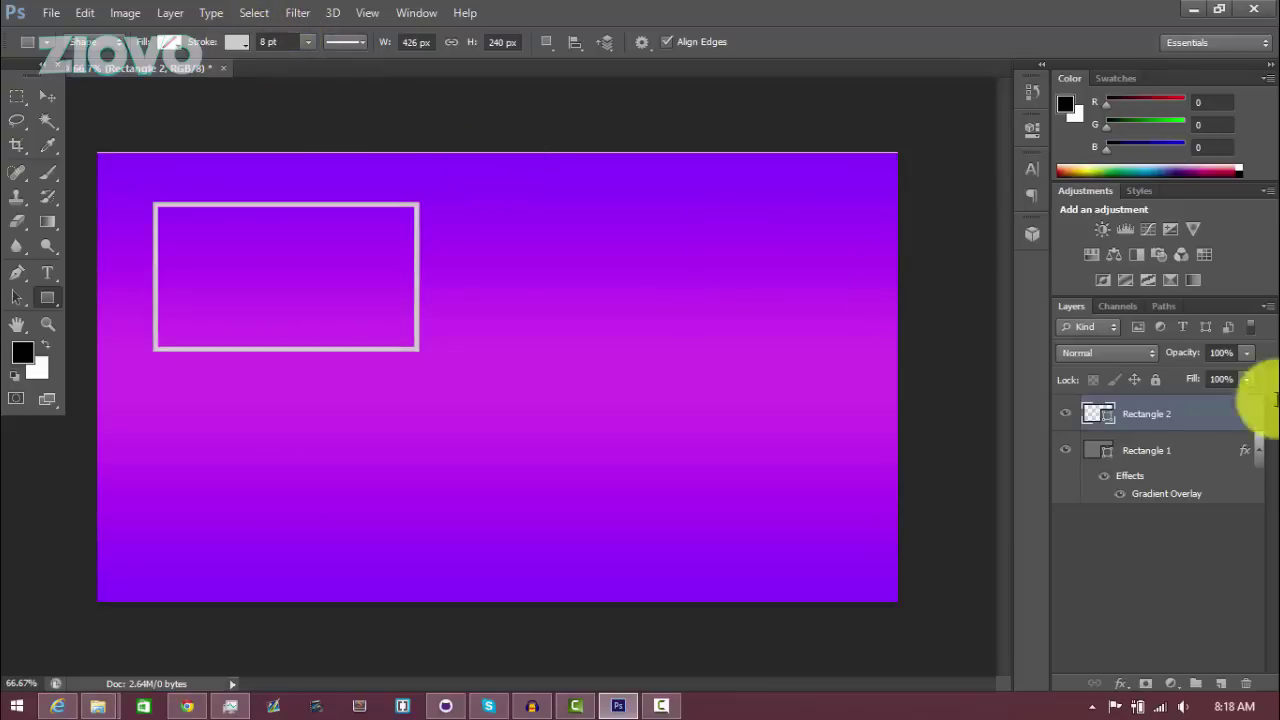
key("v")
left_click(1168, 548)
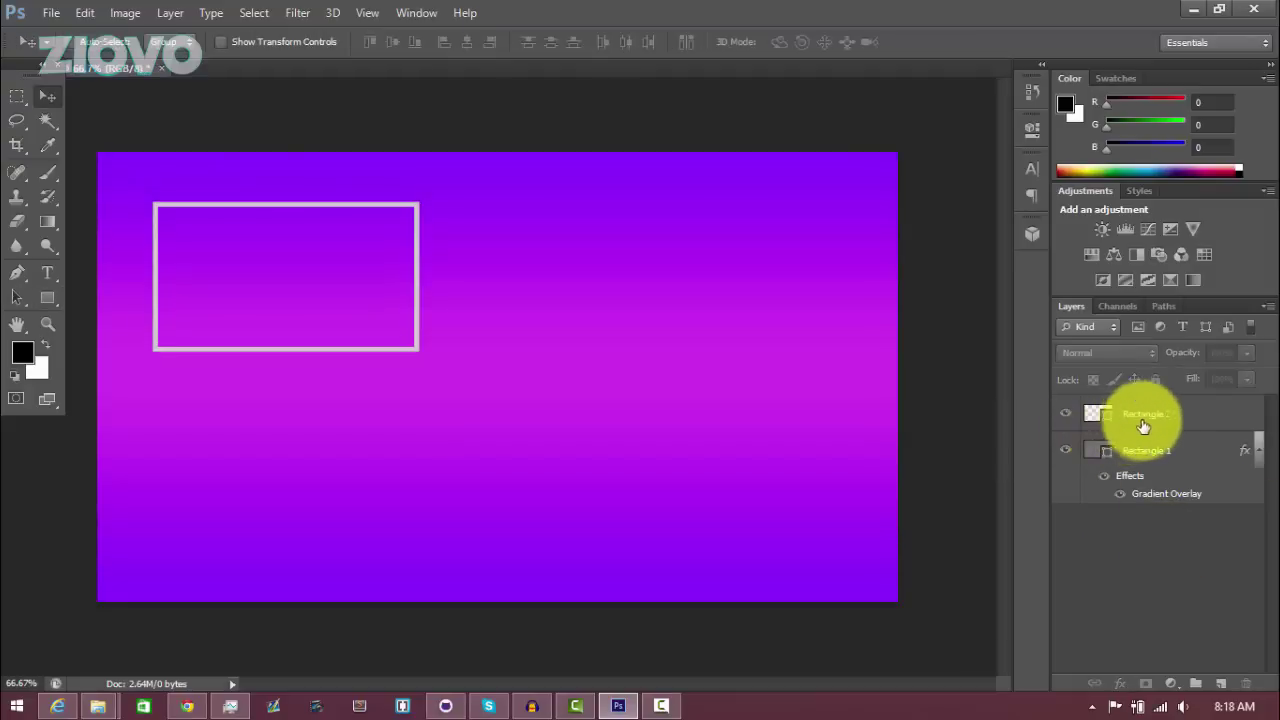
- Give Rectangle 2 a drop shadow: 100% opacity, 0 px distance, 22% spread, 22 px size
right_click(1211, 421)
left_click(866, 114)
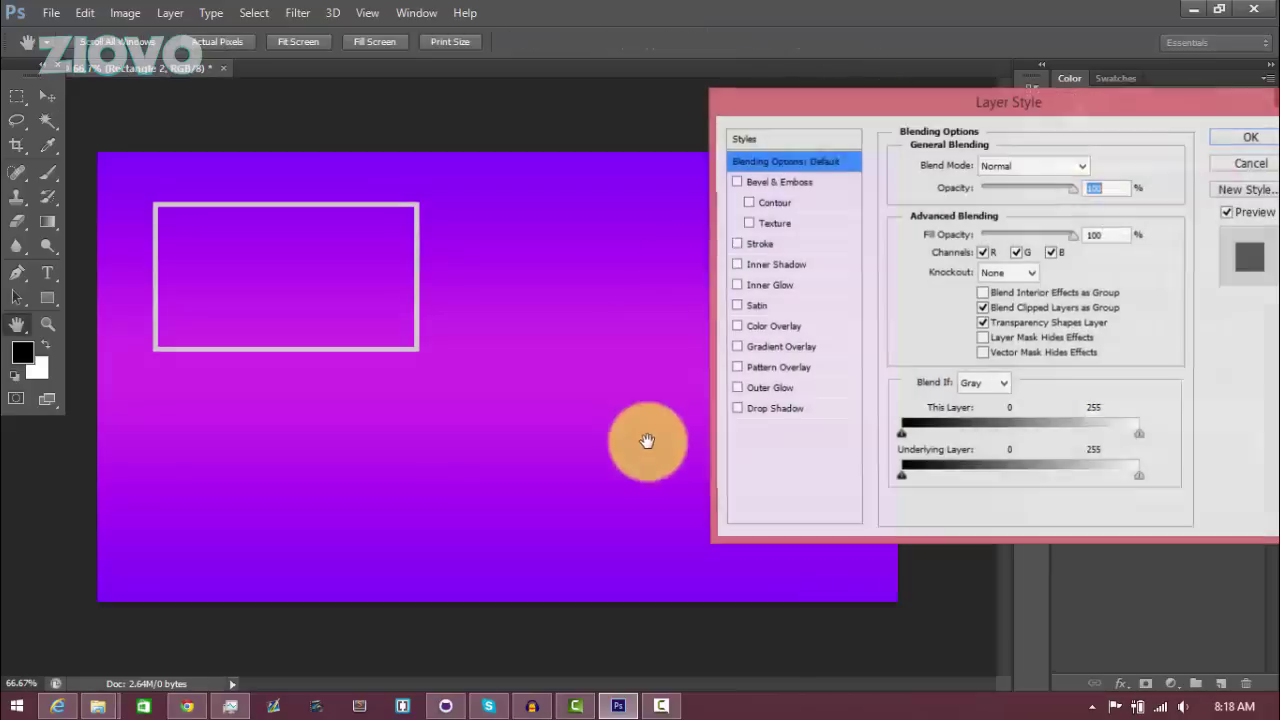
left_click(740, 408)
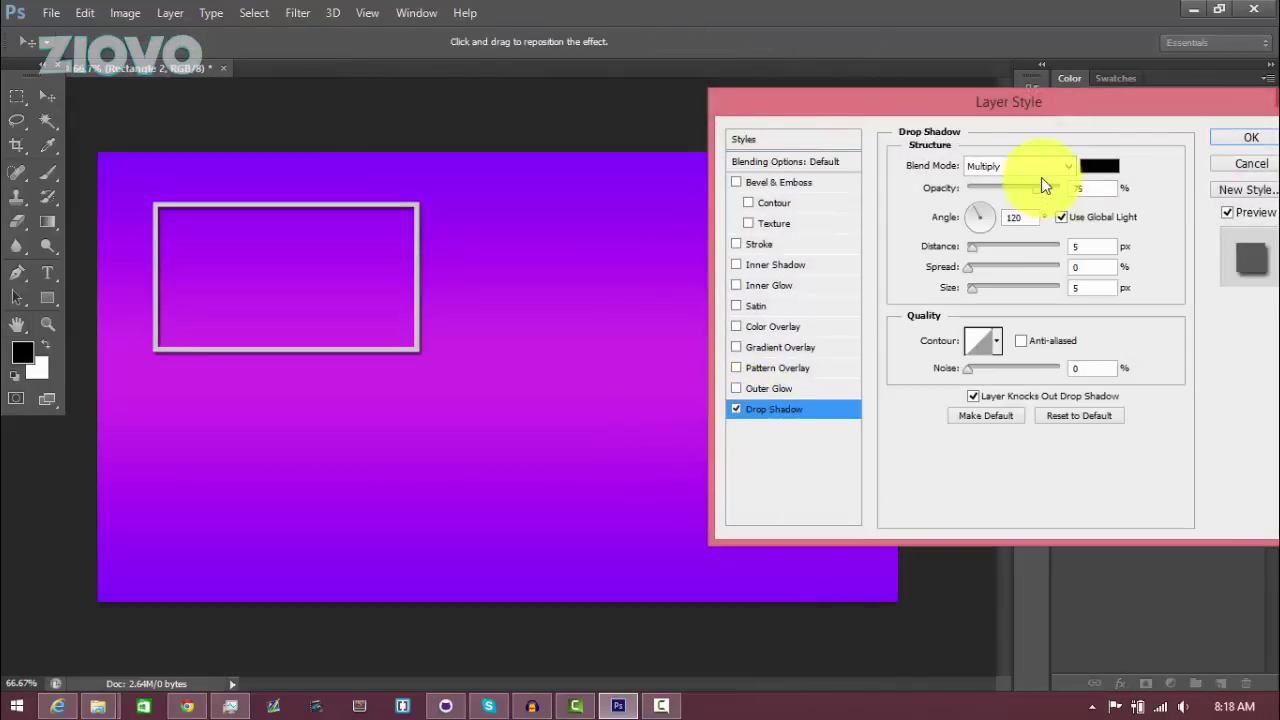
left_click_drag(1048, 193, 1058, 188)
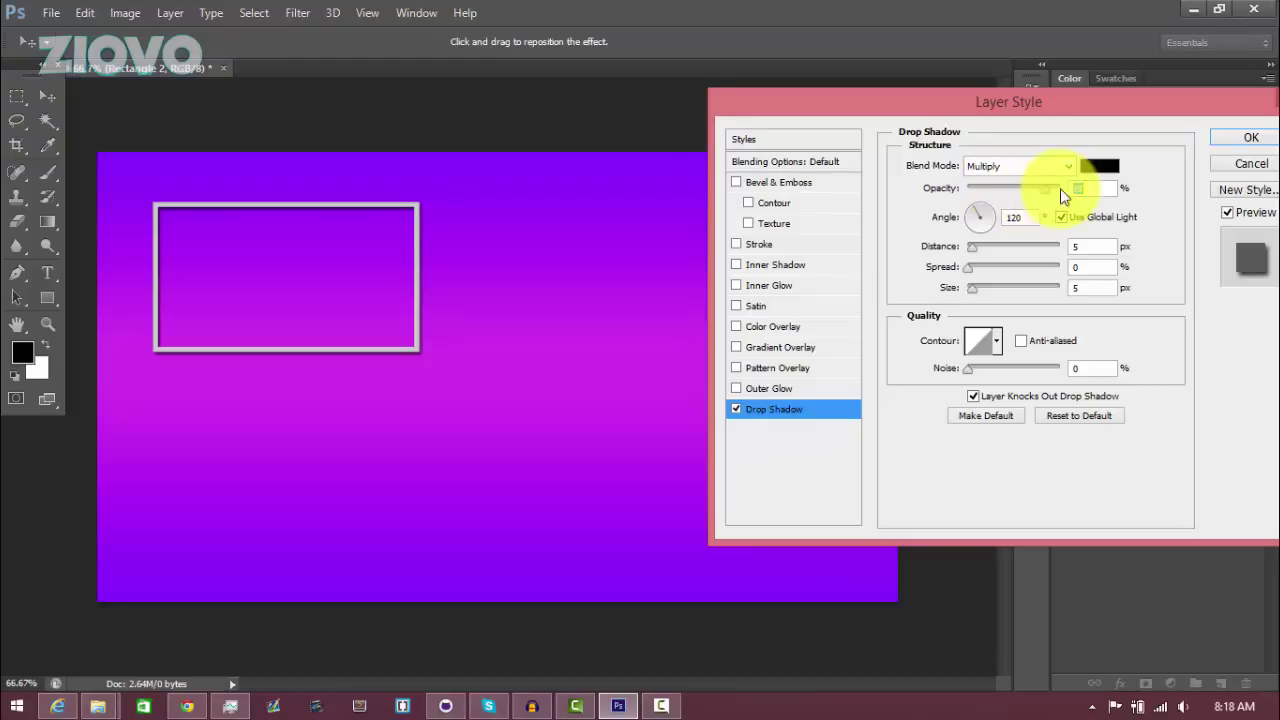
double_click(1082, 246)
type("0")
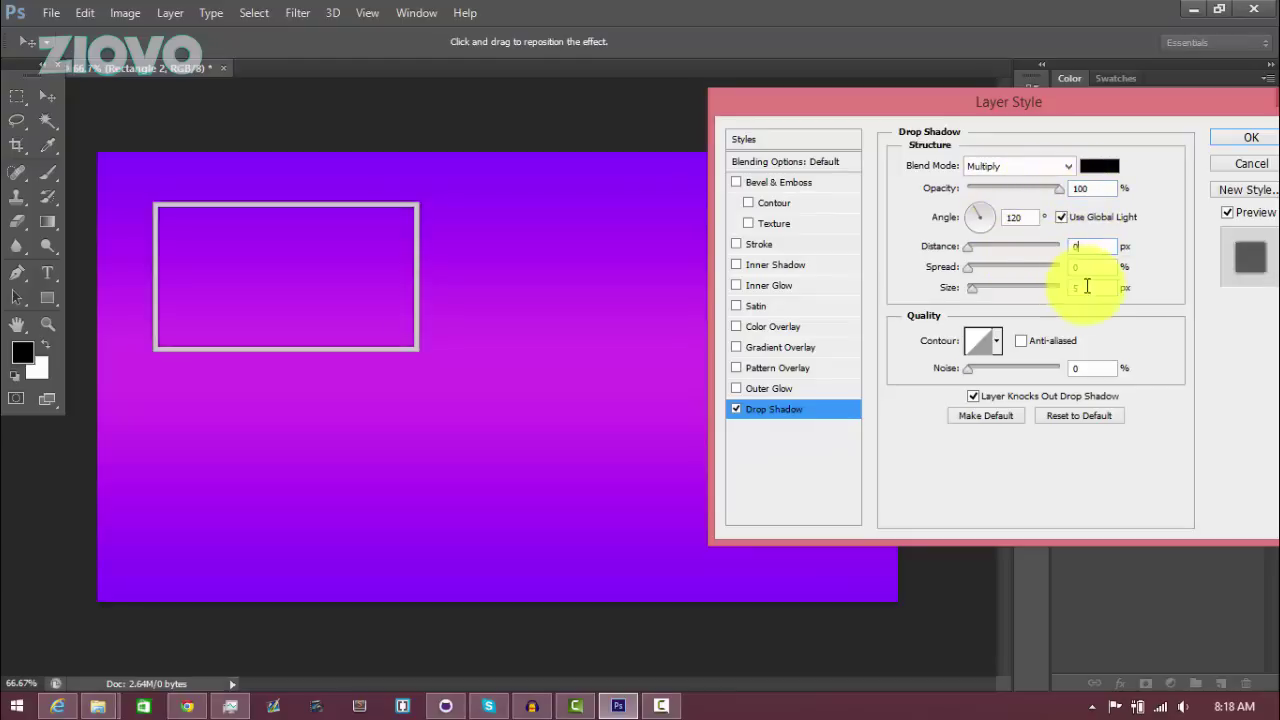
double_click(1096, 268)
type("22")
key("Tab")
type("22")
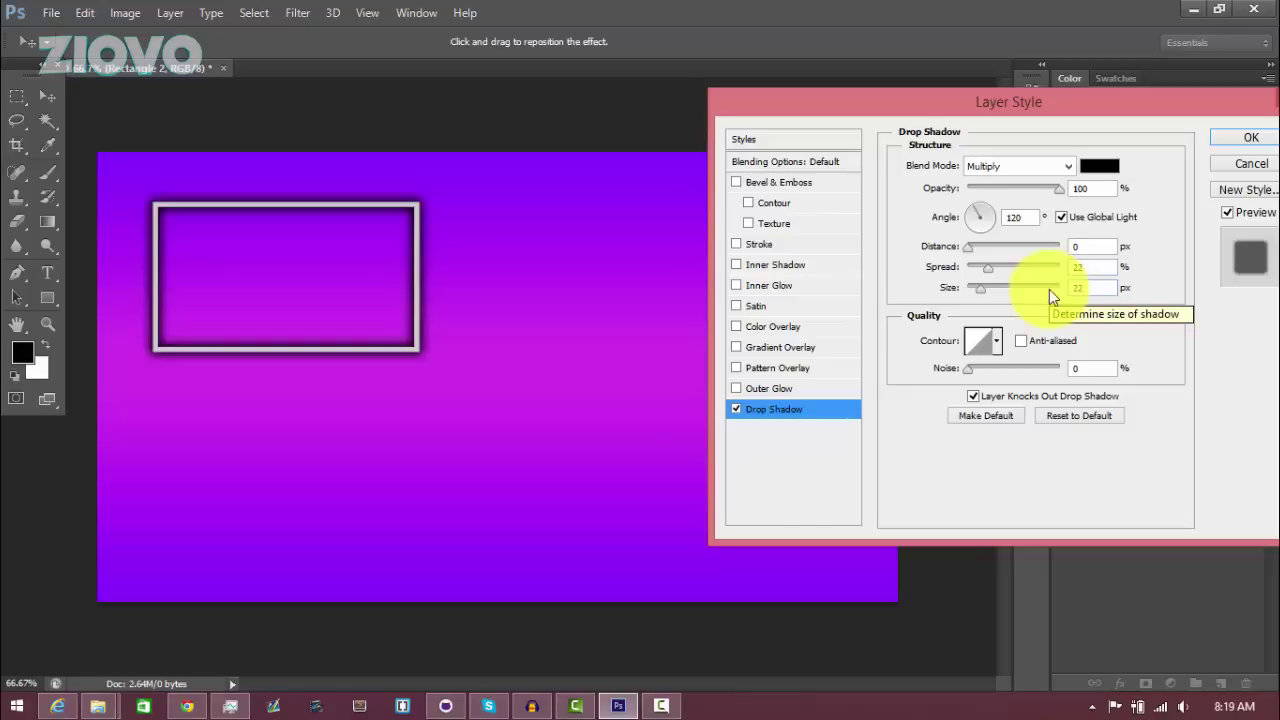
left_click(1230, 139)
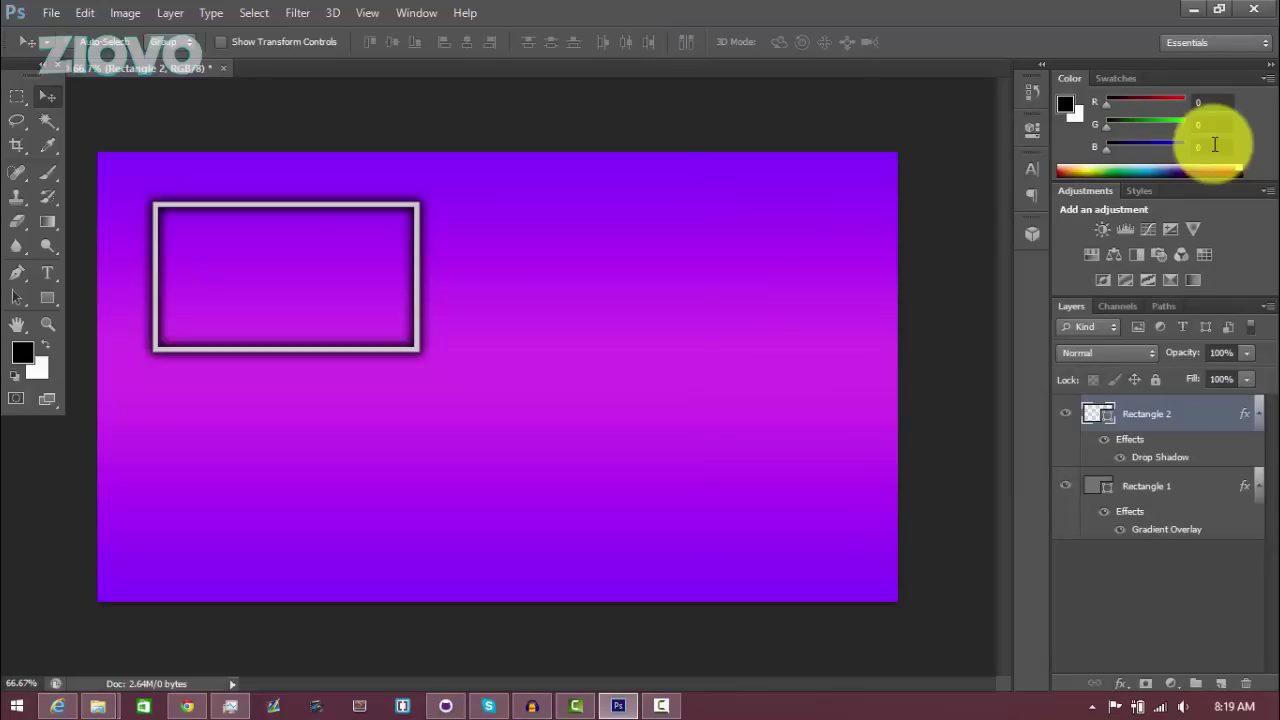
- Add a text layer on the canvas and type PREVIOUS at 80 pt
left_click(46, 272)
left_click(427, 470)
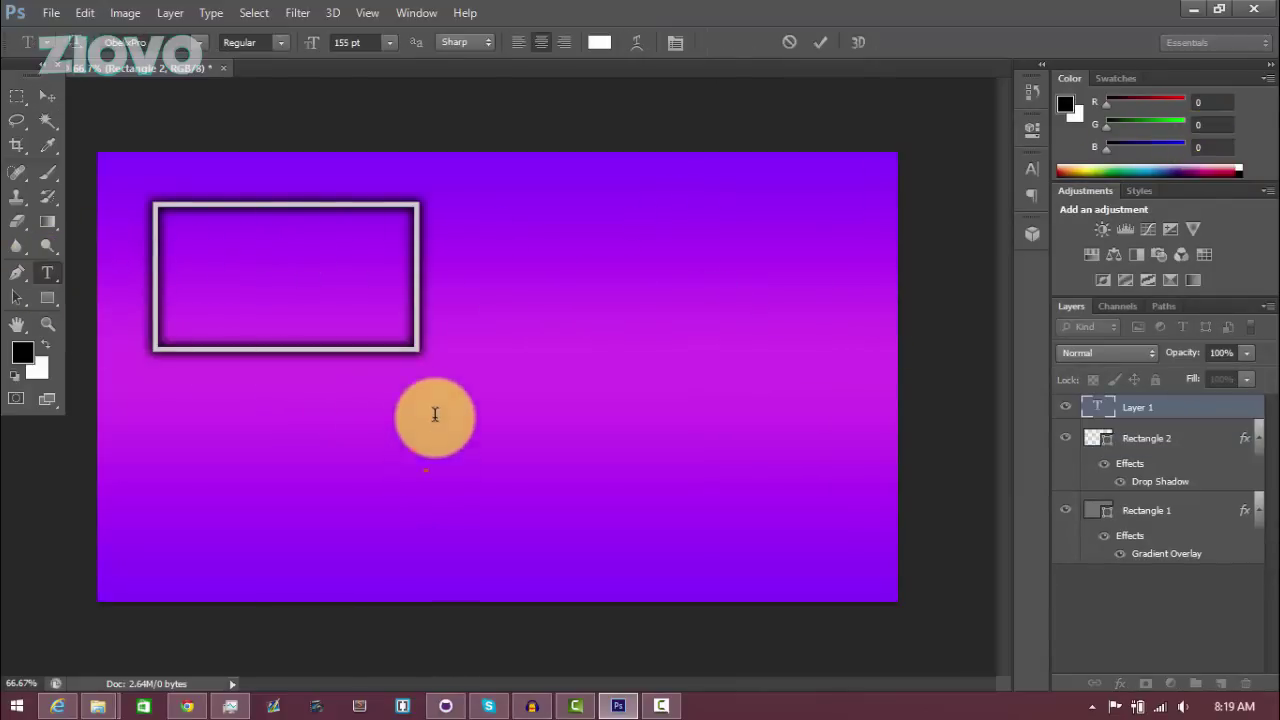
left_click(141, 40)
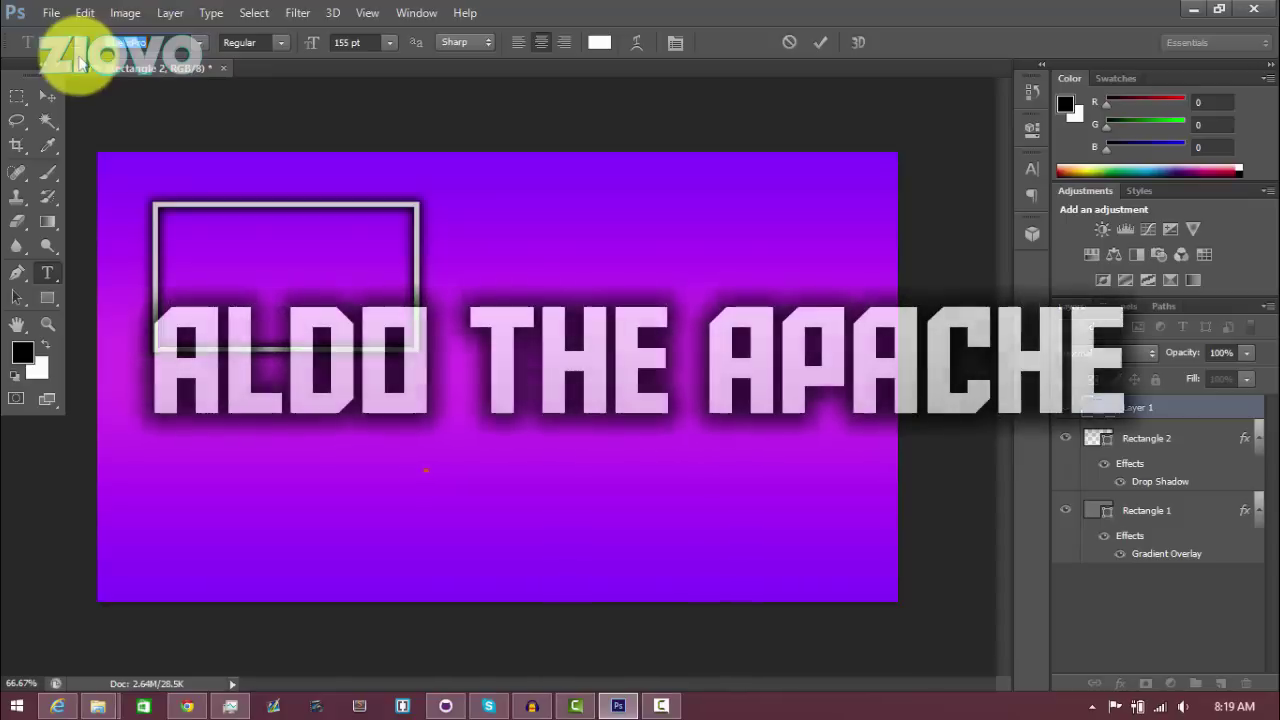
key("Return")
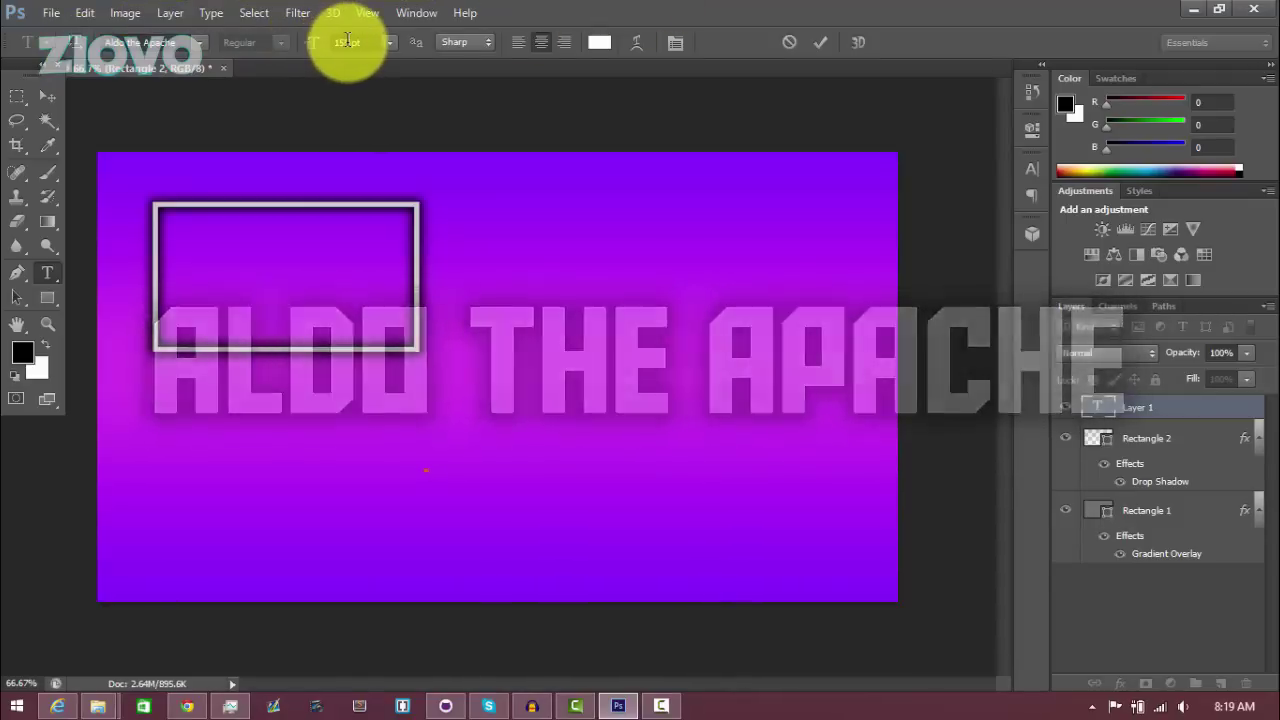
left_click(347, 40)
key("Return")
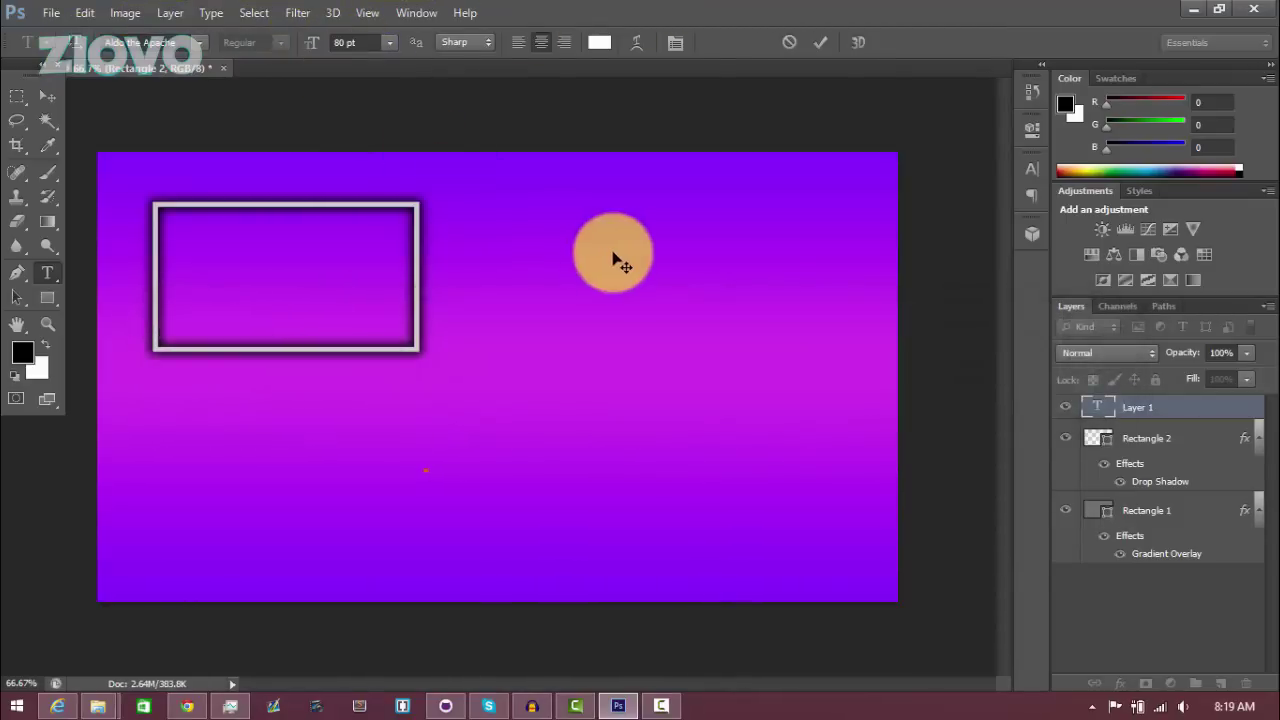
type("PREVIOUS")
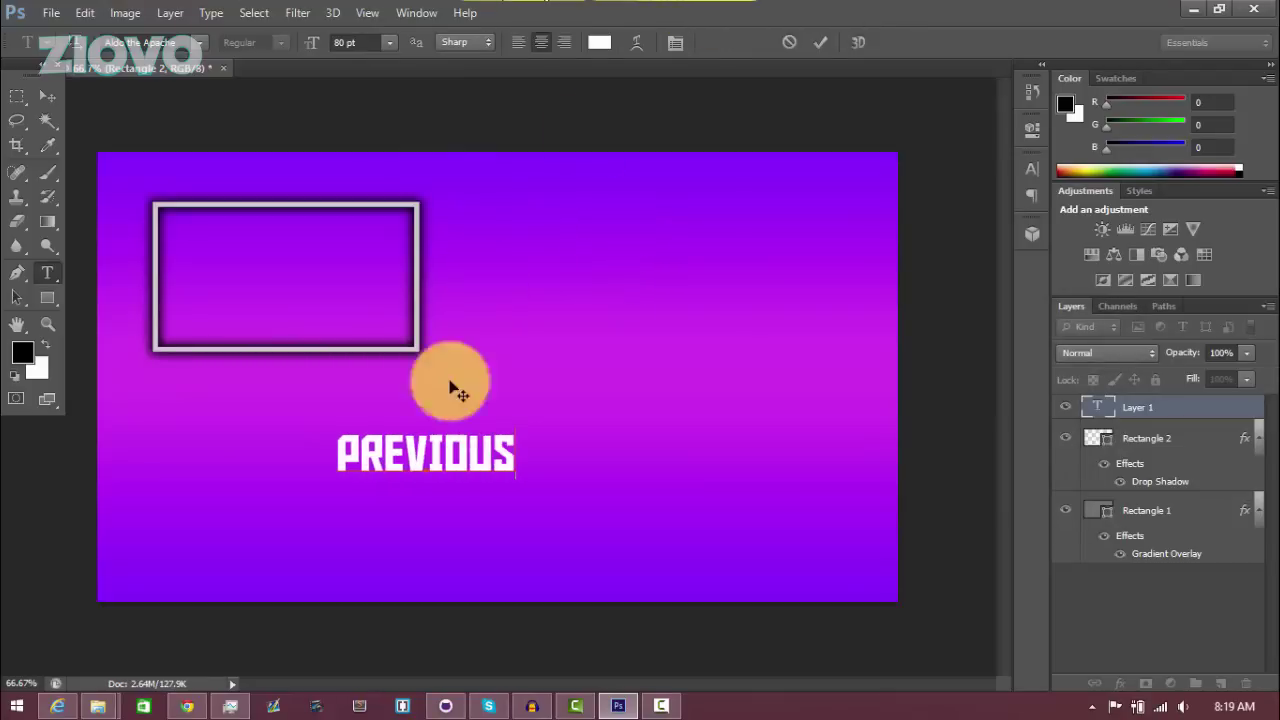
- Enlarge PREVIOUS to 90 pt and move it just under the framed box
left_click_drag(352, 457, 617, 466)
left_click(337, 42)
left_click_drag(309, 49, 313, 50)
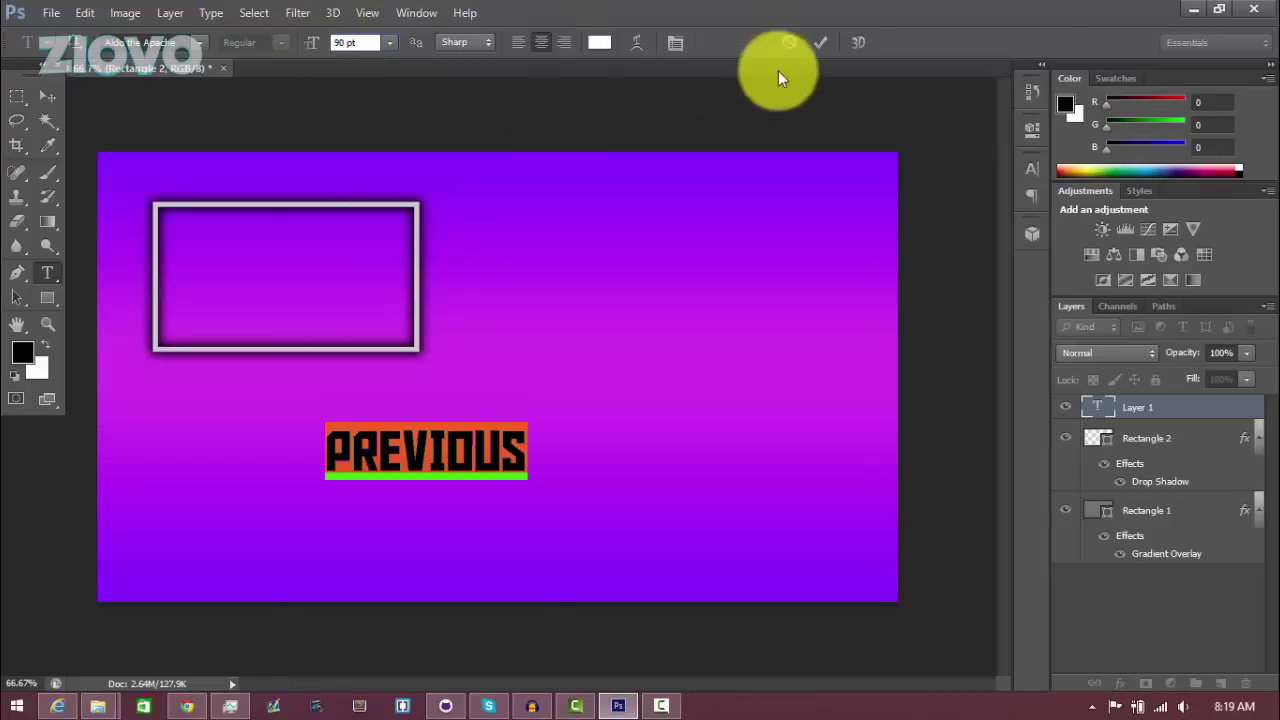
left_click(825, 43)
left_click(47, 96)
left_click_drag(357, 443, 241, 398)
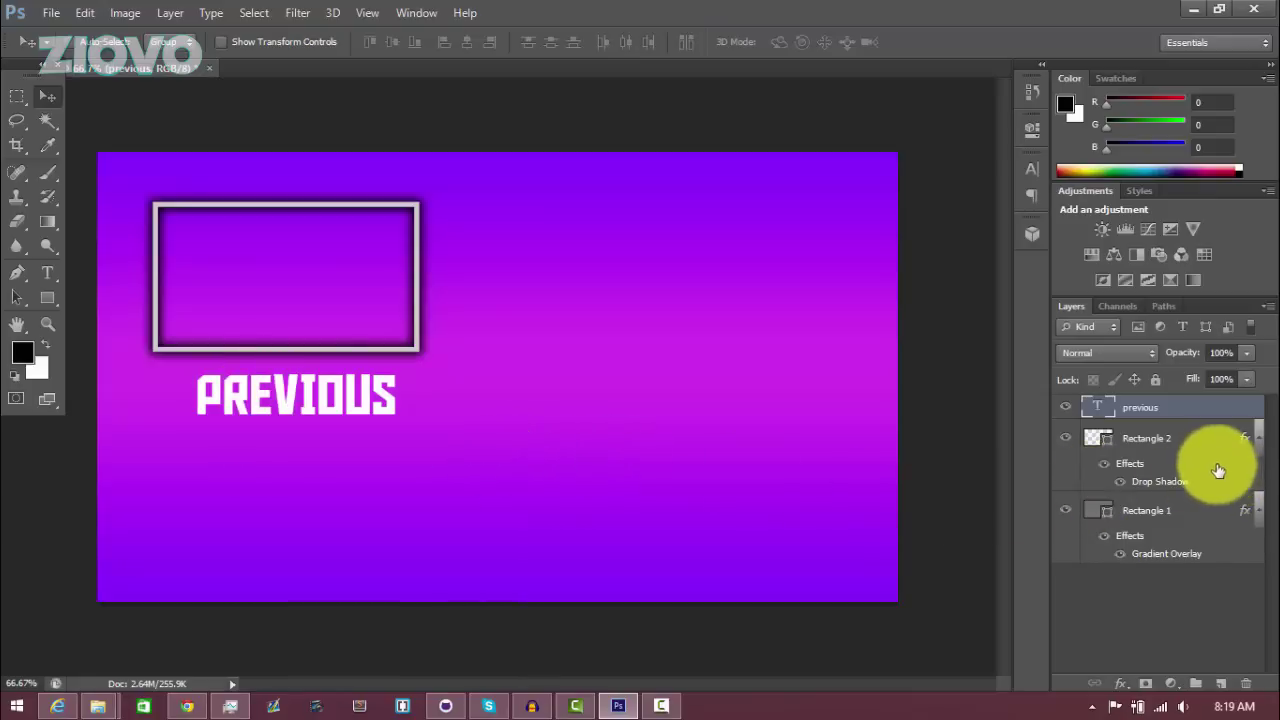
- Centre the PREVIOUS label horizontally to the Rectangle 2 frame's selection, then deselect
left_click(1097, 445, "ctrl")
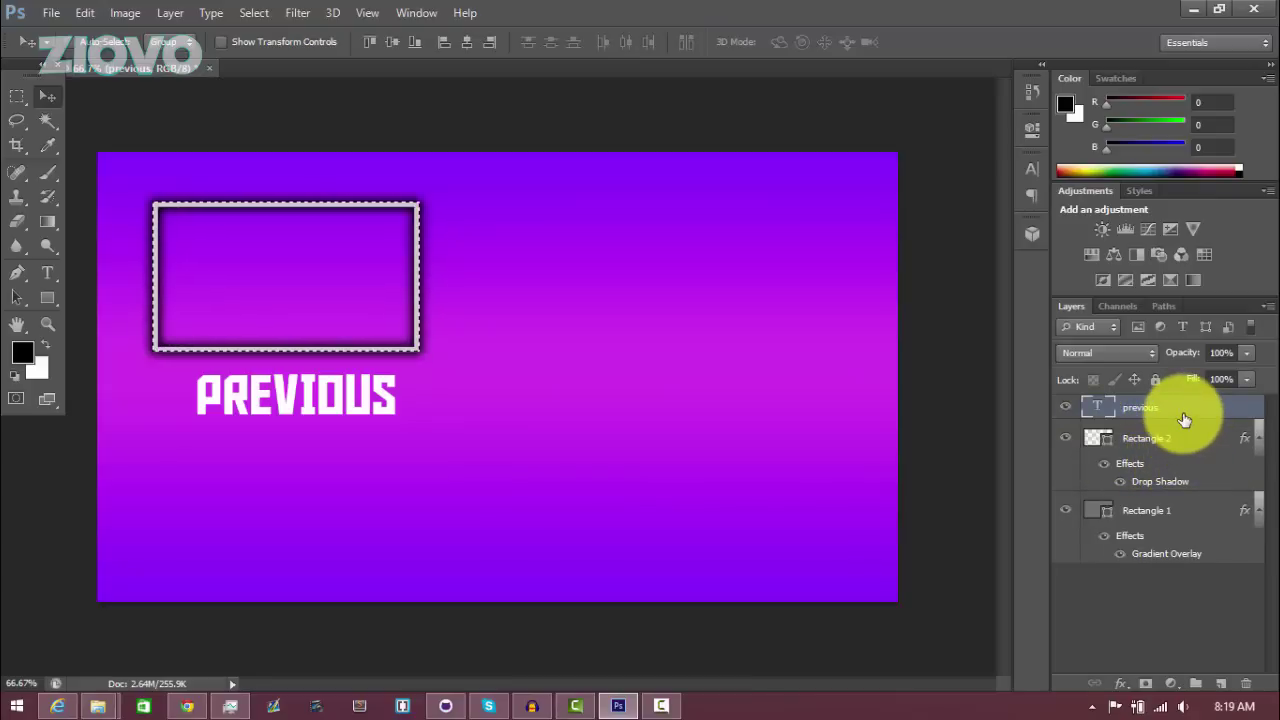
left_click(170, 14)
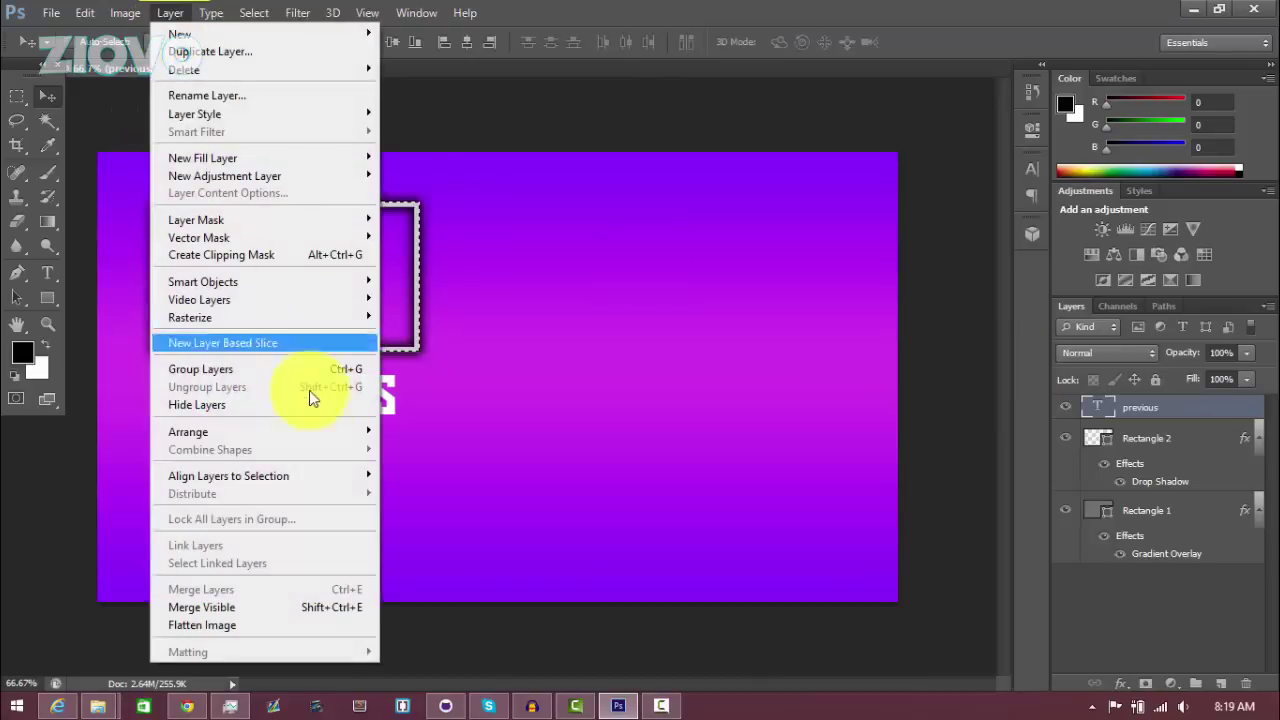
mouse_move(323, 471)
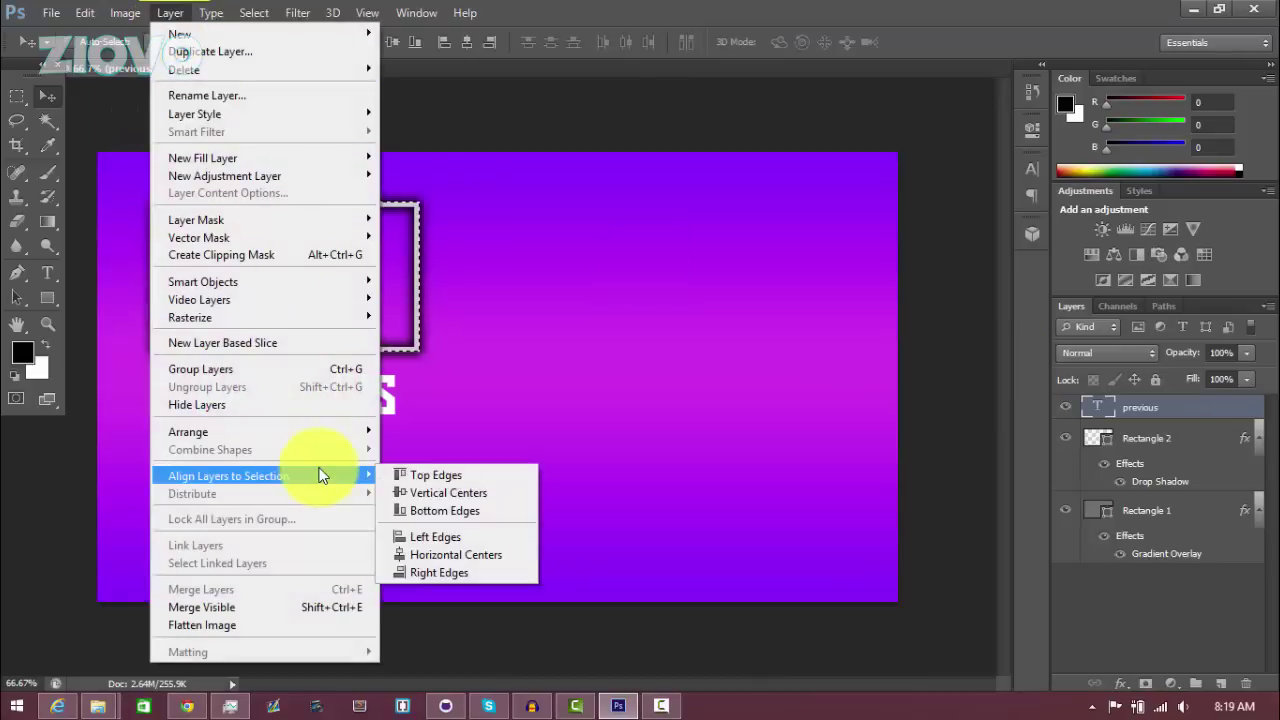
left_click(464, 549)
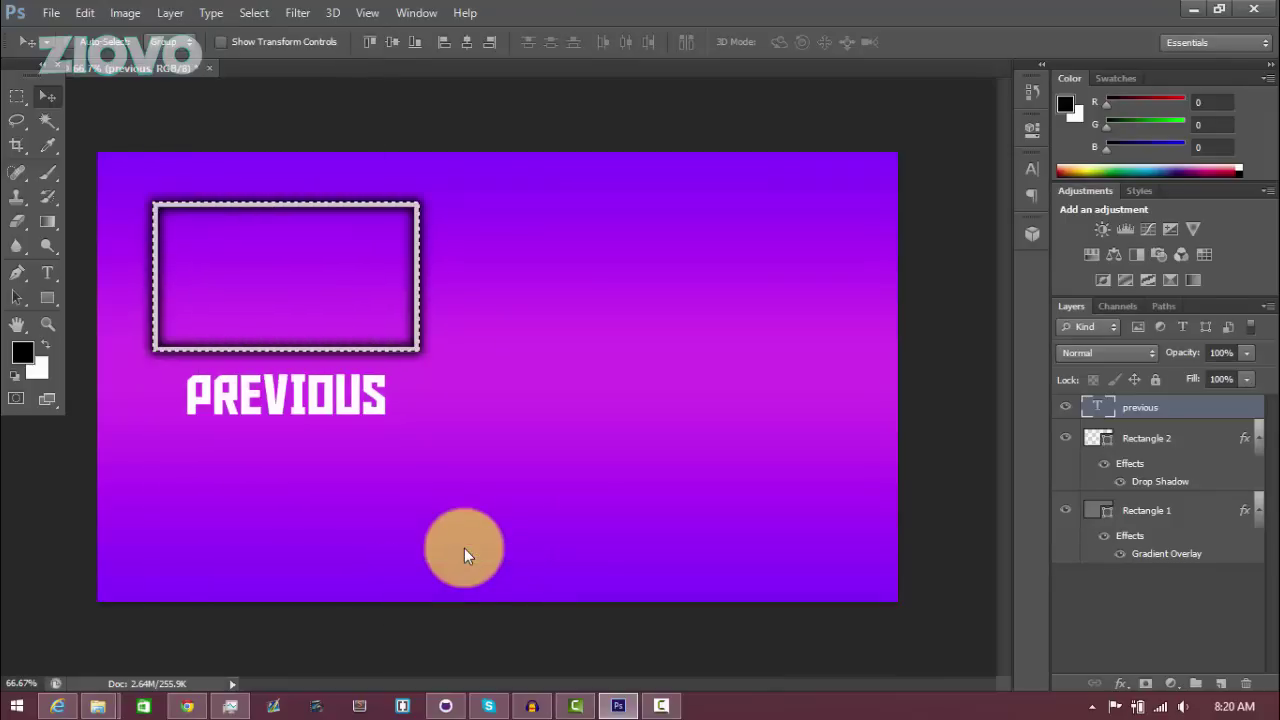
key("ctrl+d")
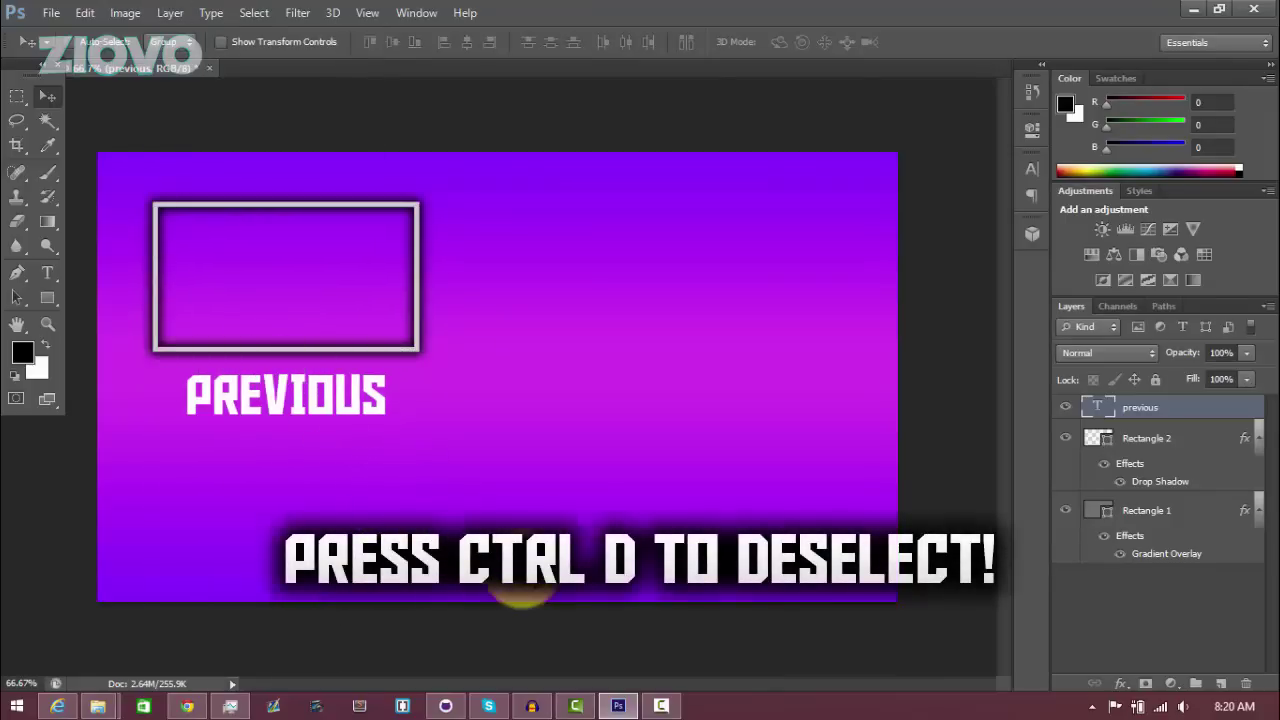
- Add a Gradient Overlay at 10% opacity to the PREVIOUS text layer
right_click(1177, 414)
left_click(832, 108)
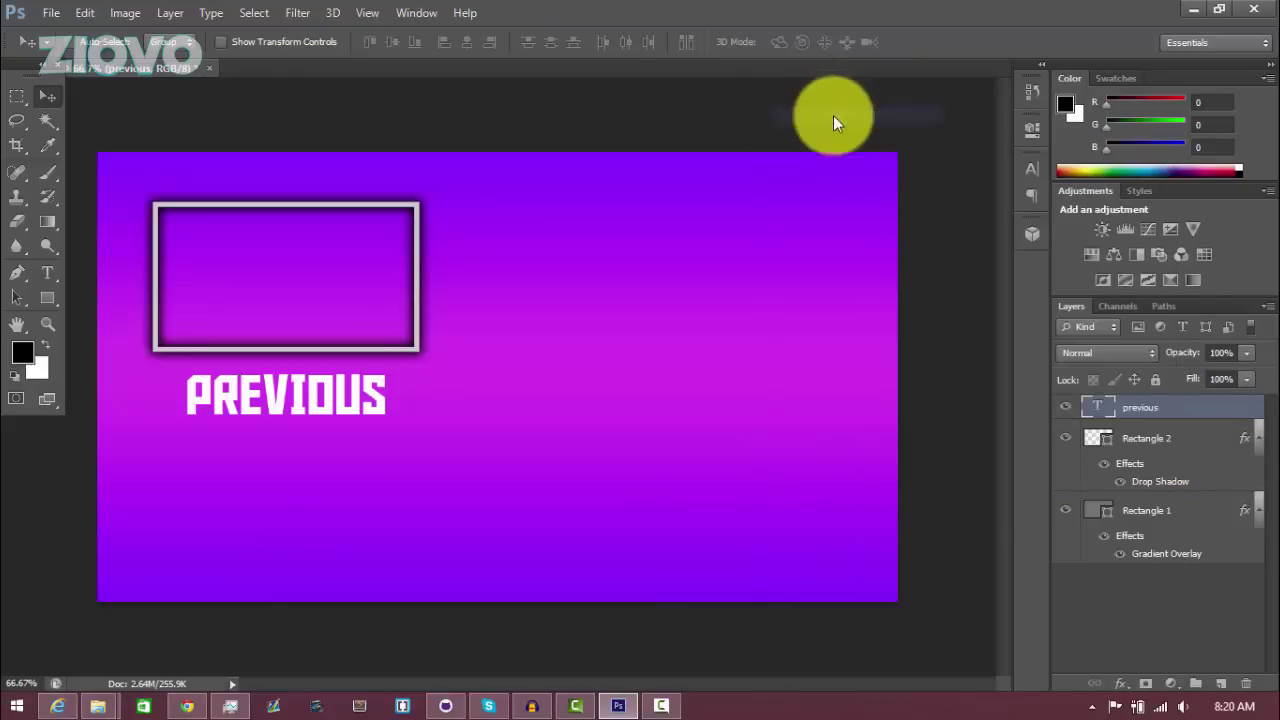
left_click(736, 348)
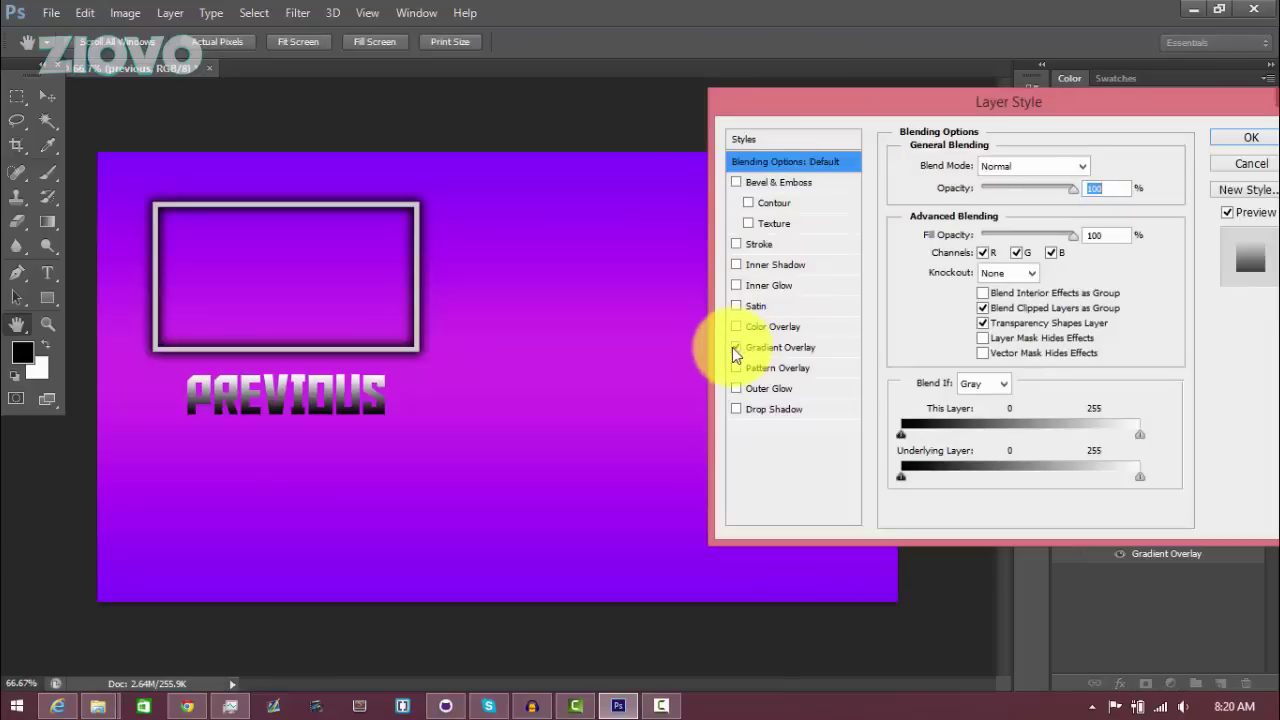
left_click(760, 347)
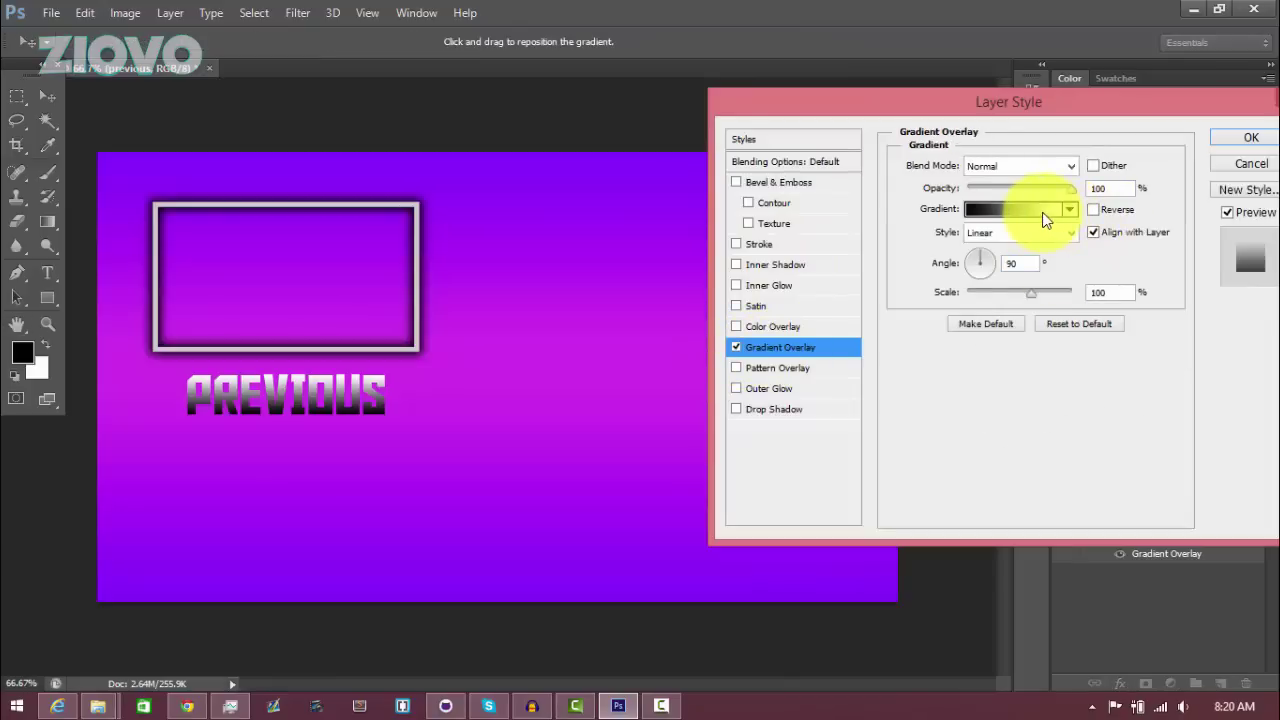
double_click(1100, 188)
type("10")
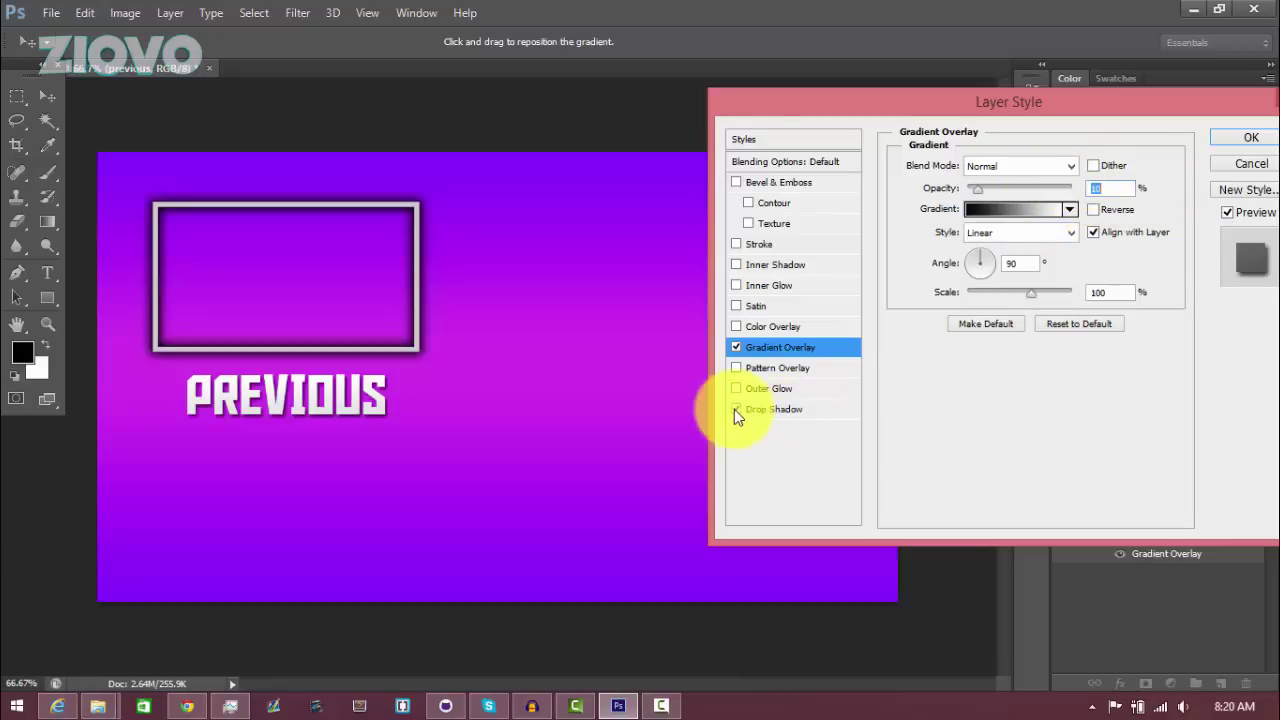
- Add a Drop Shadow with distance 0, spread 22 and size 22, and apply
left_click(760, 410)
double_click(1085, 246)
type("0")
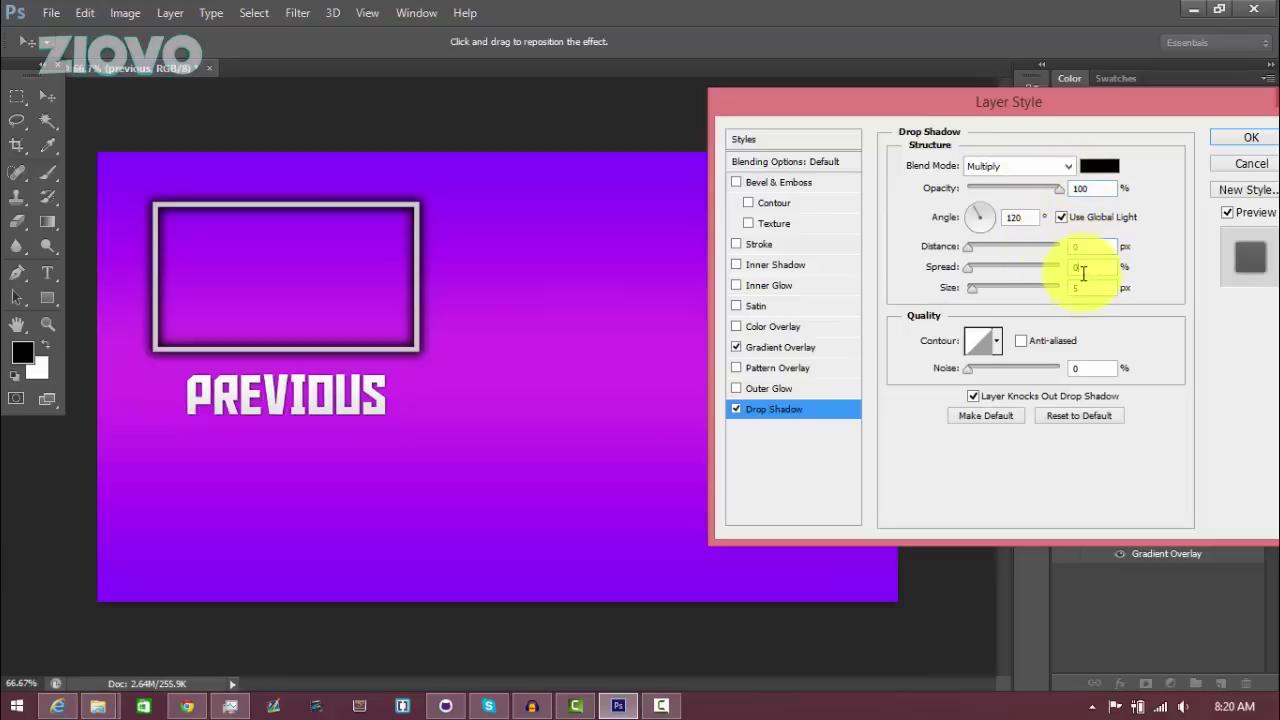
key("Tab")
type("22")
key("Tab")
type("22")
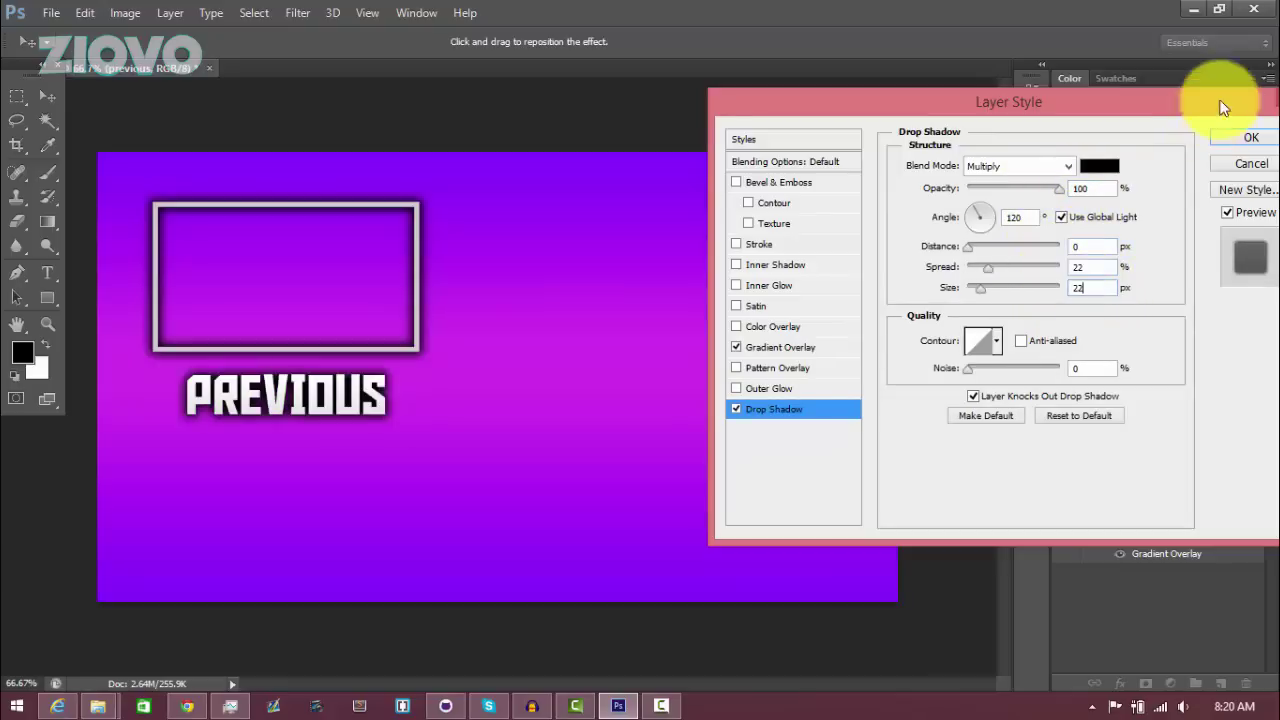
left_click(1231, 138)
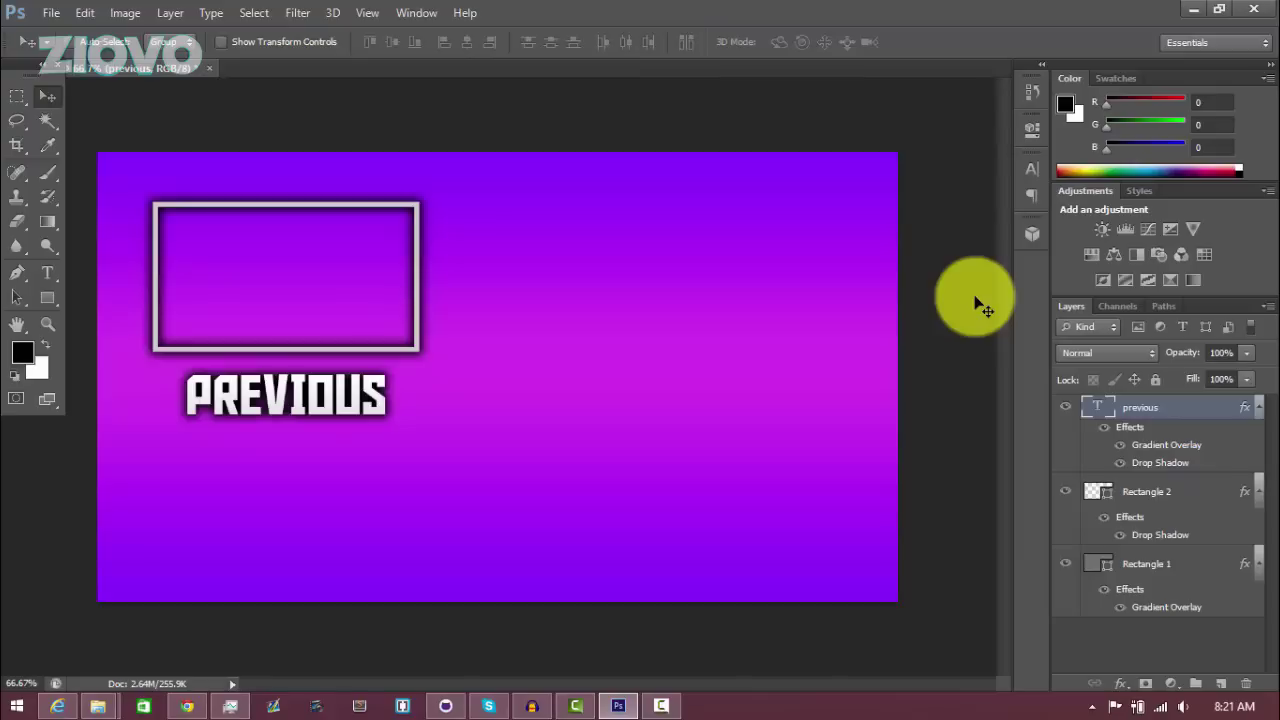
- Switch to Chrome's Vandelay Design free social media icons article and scroll through it
left_click(187, 705)
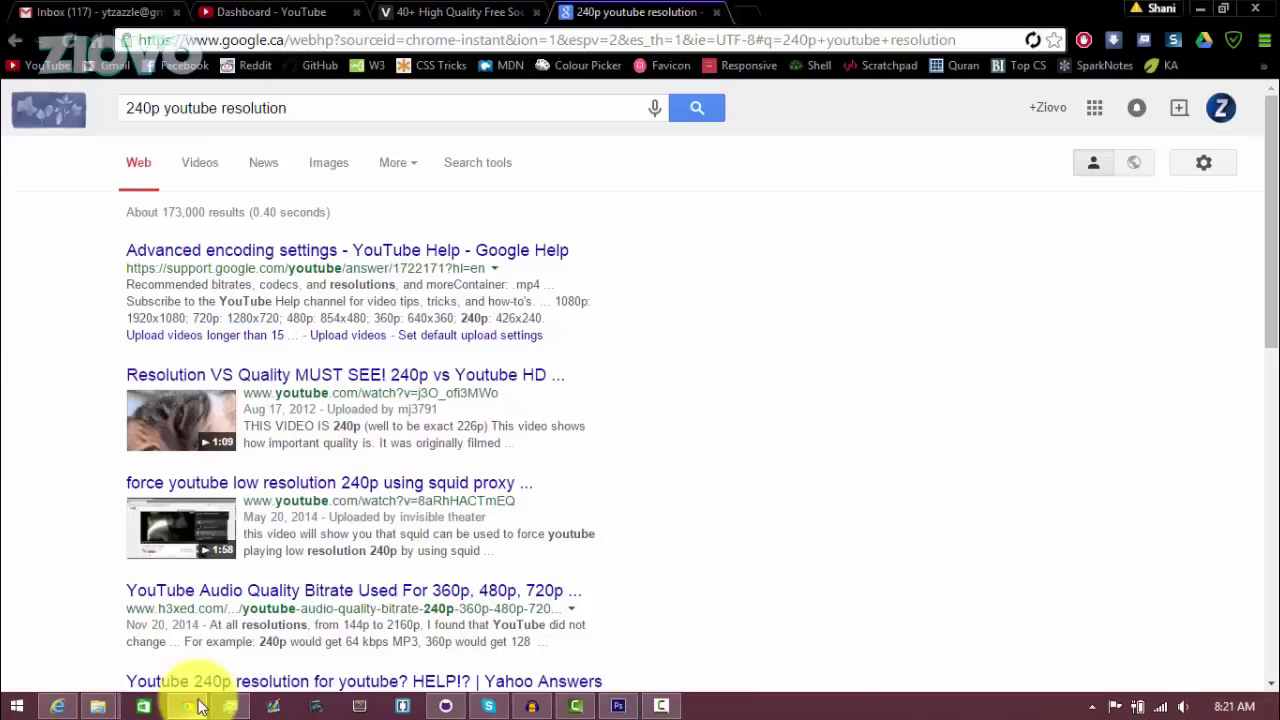
left_click(455, 12)
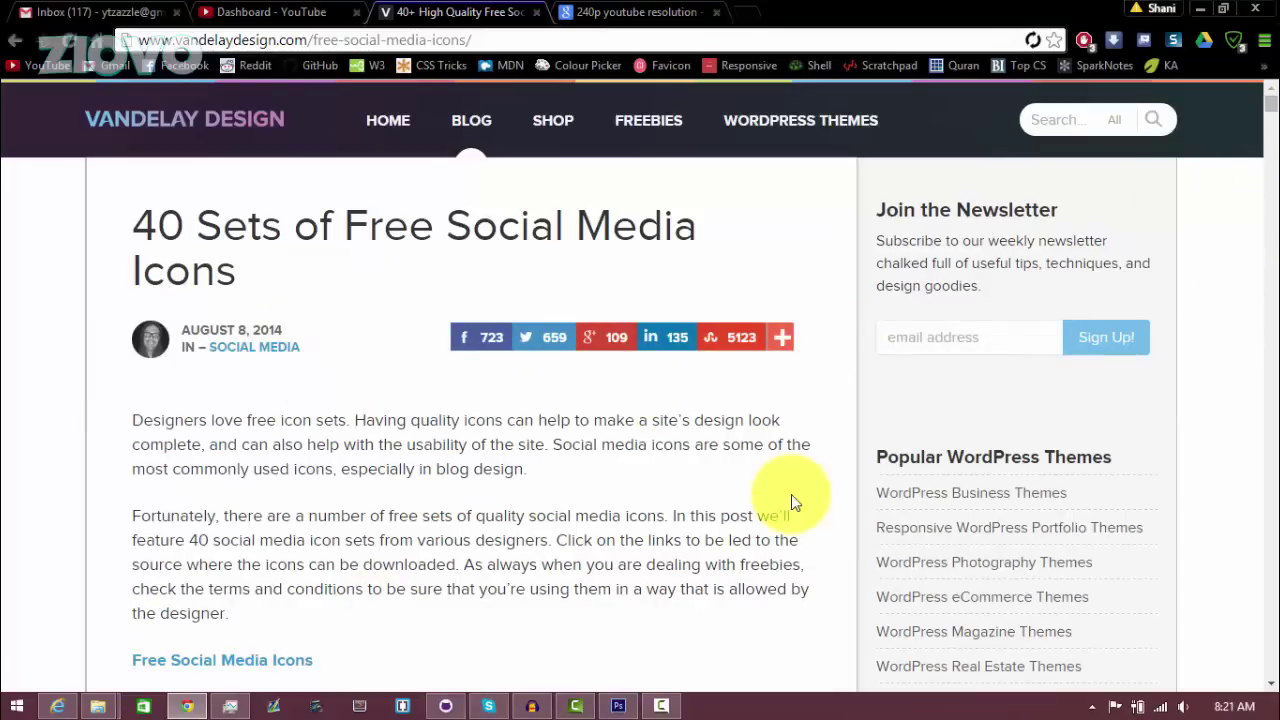
scroll(495, 416, "down", 5)
scroll(487, 416, "down", 10)
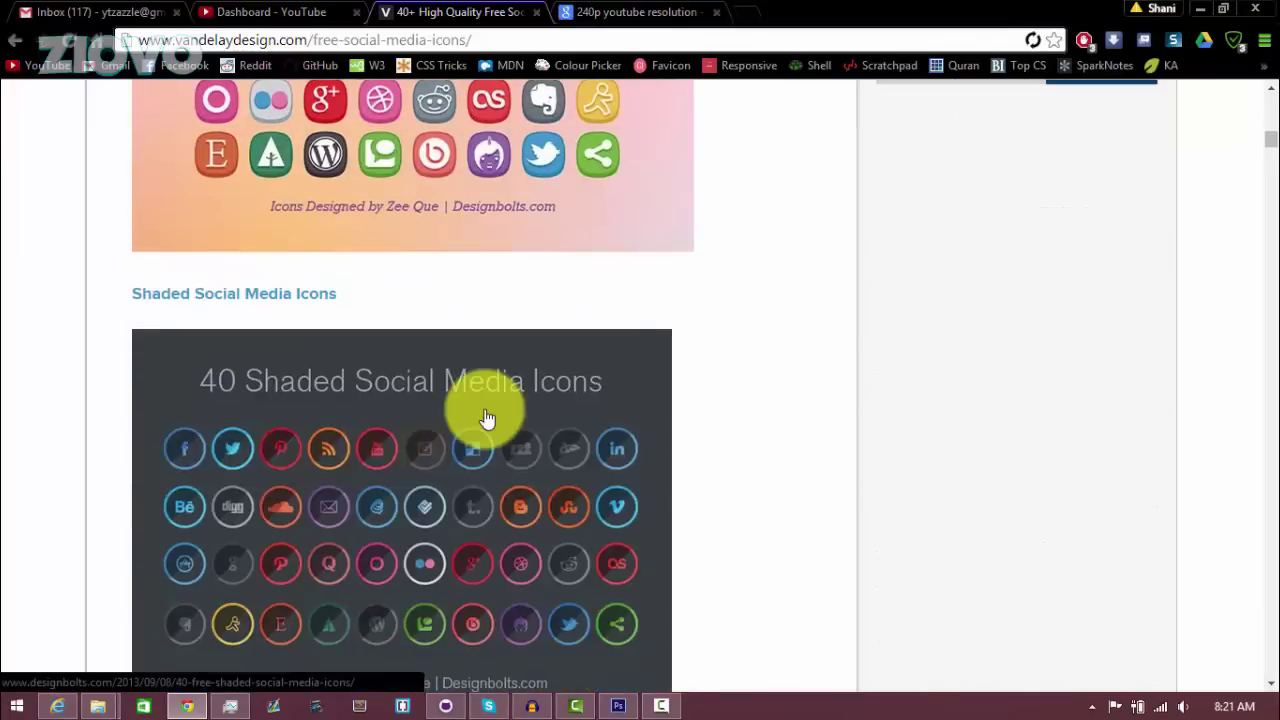
scroll(487, 414, "down", 1)
scroll(487, 414, "down", 6)
scroll(380, 277, "up", 3)
scroll(380, 283, "up", 3)
- Open the GraphicsFuel page for Simple Flat Social Media Icons (PSD & PNG)
scroll(380, 283, "down", 9)
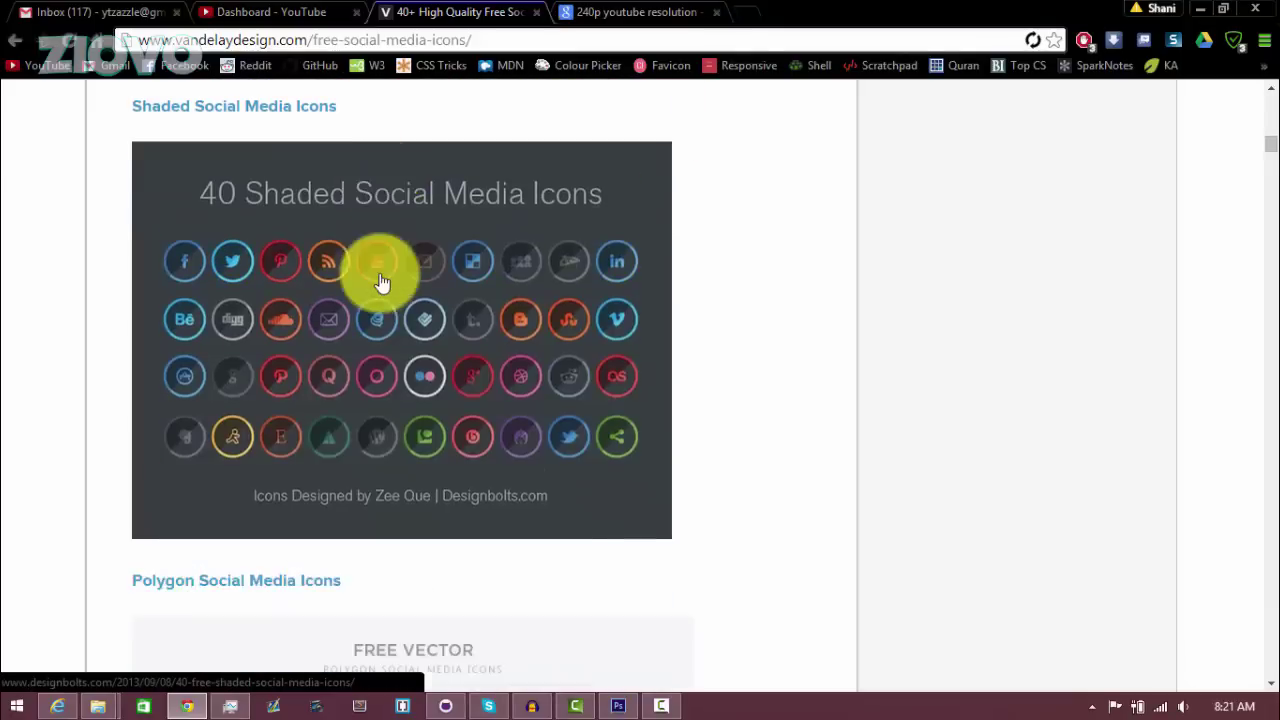
scroll(381, 280, "down", 3)
scroll(380, 272, "up", 3)
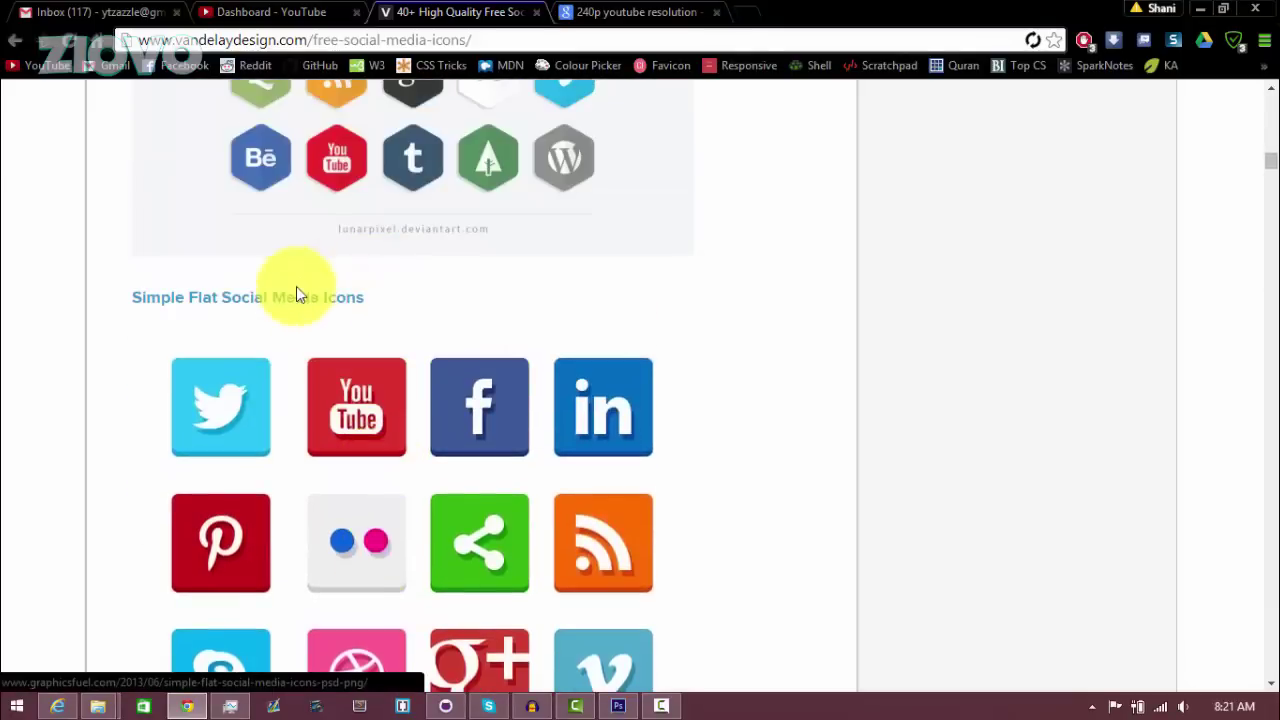
scroll(580, 491, "down", 4)
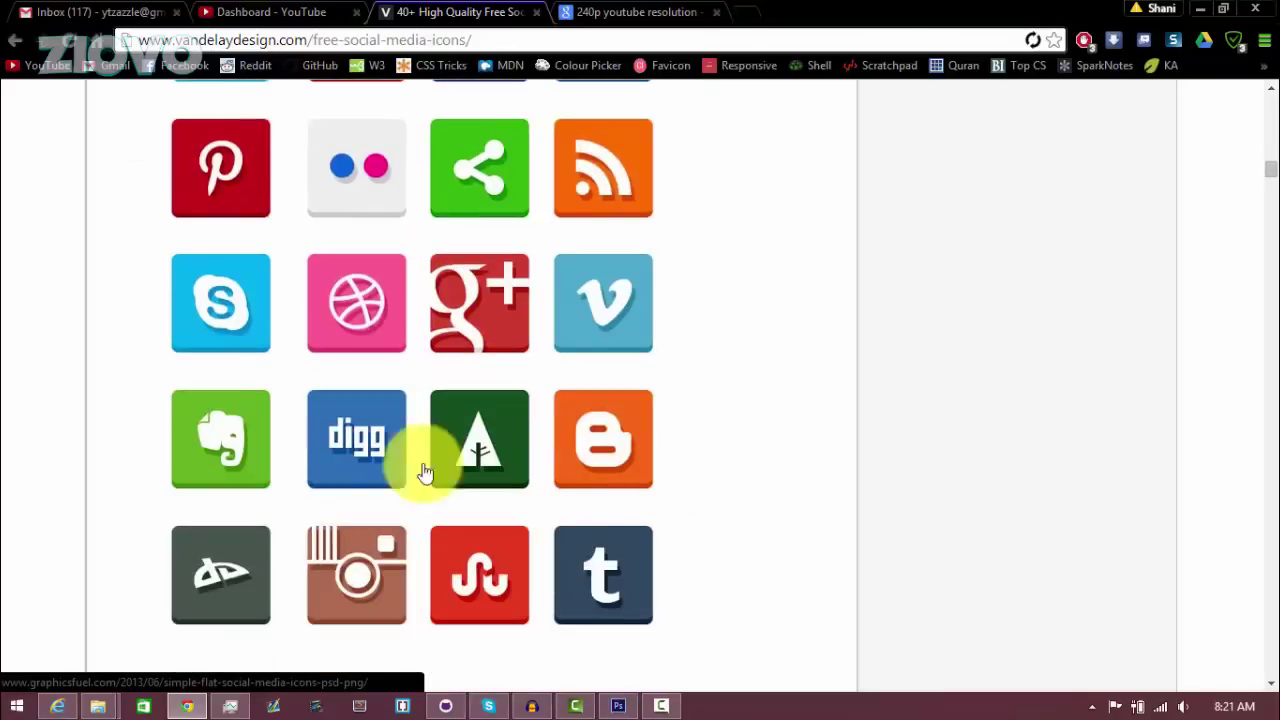
scroll(354, 443, "up", 3)
left_click(274, 210)
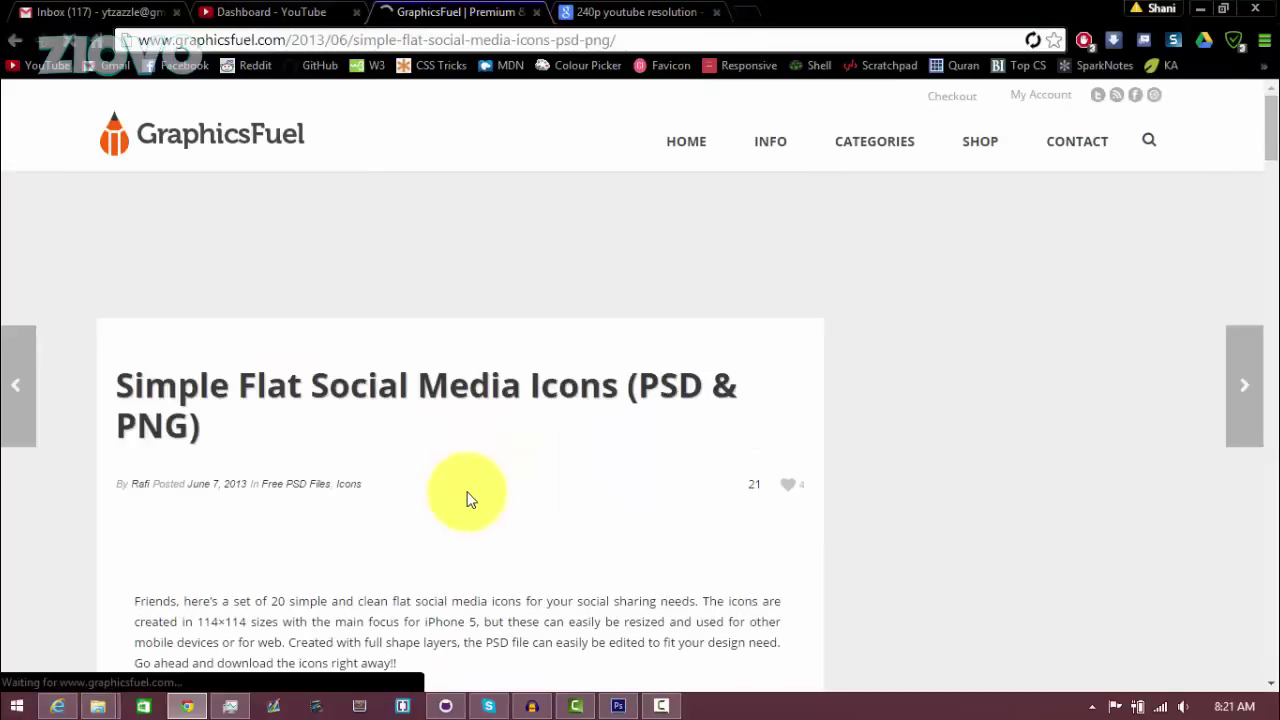
scroll(951, 343, "down", 3)
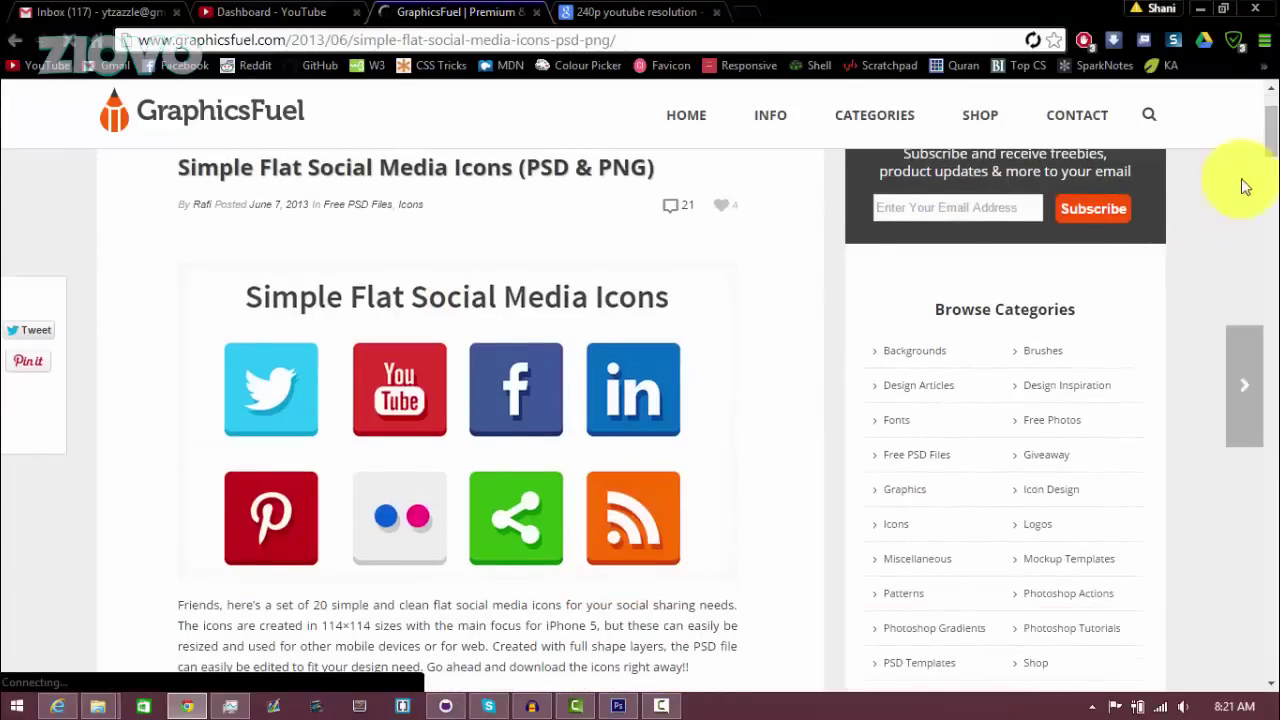